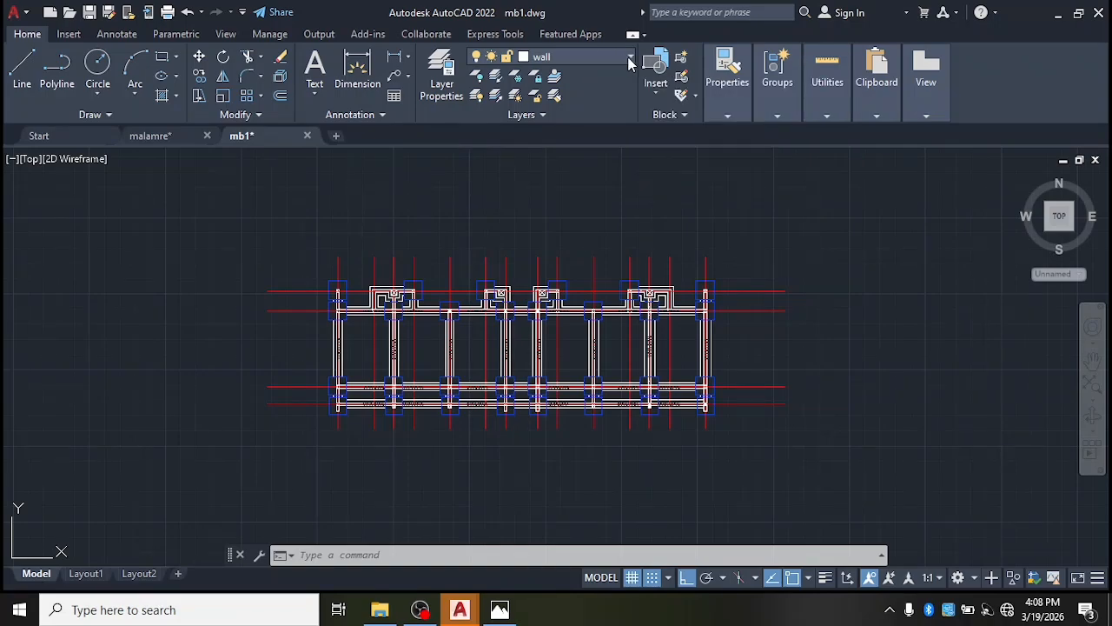
# - Make layer 0 the current layer
pyautogui.click(628, 58)
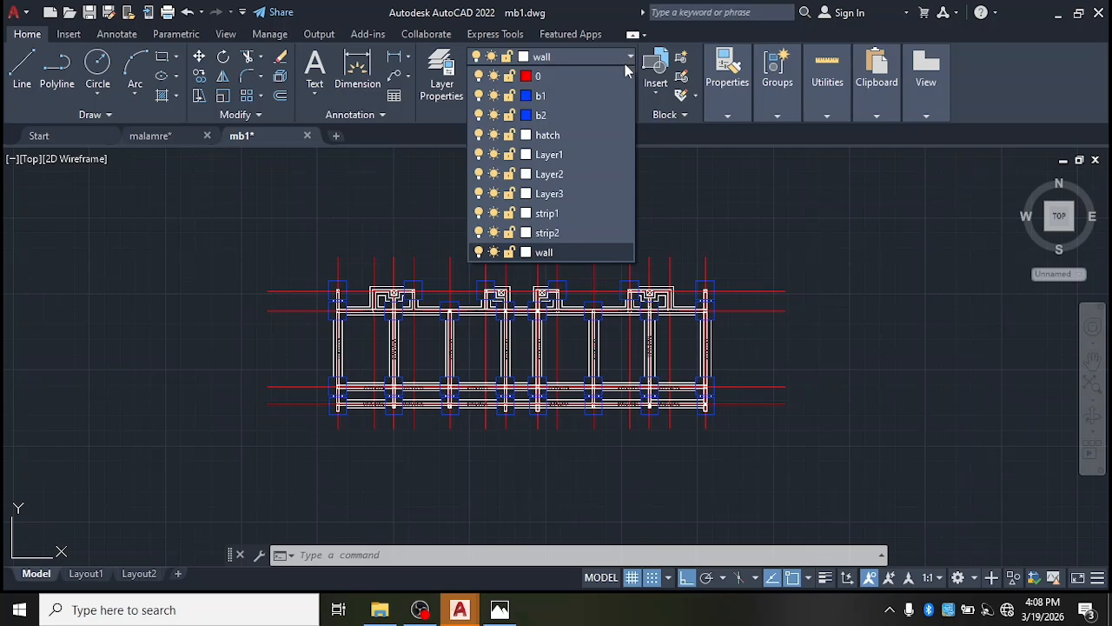
pyautogui.click(425, 165)
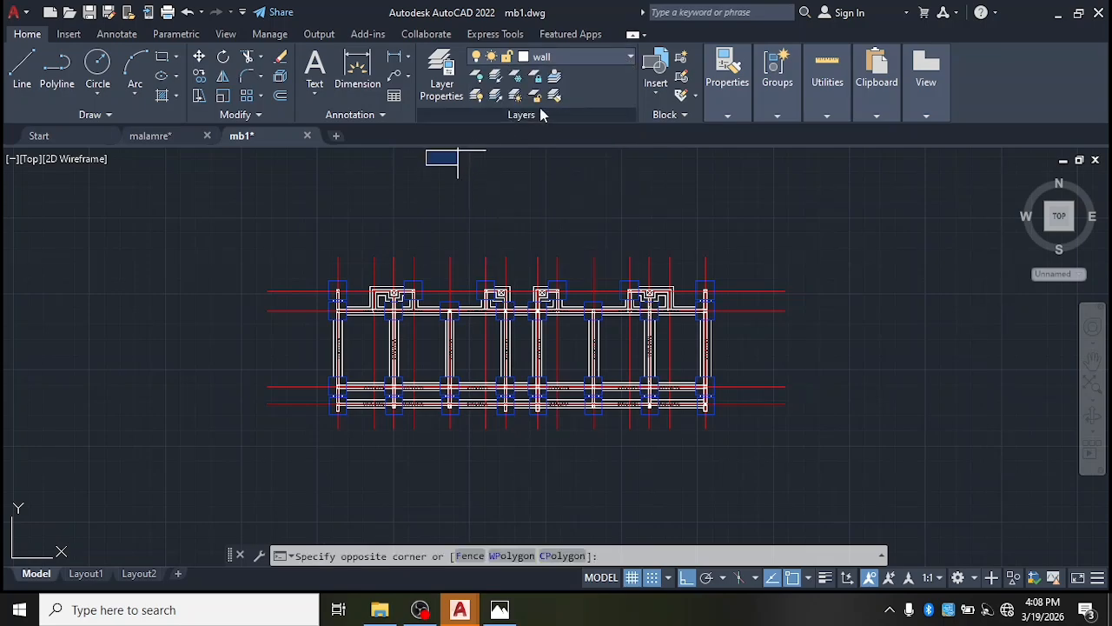
pyautogui.click(610, 55)
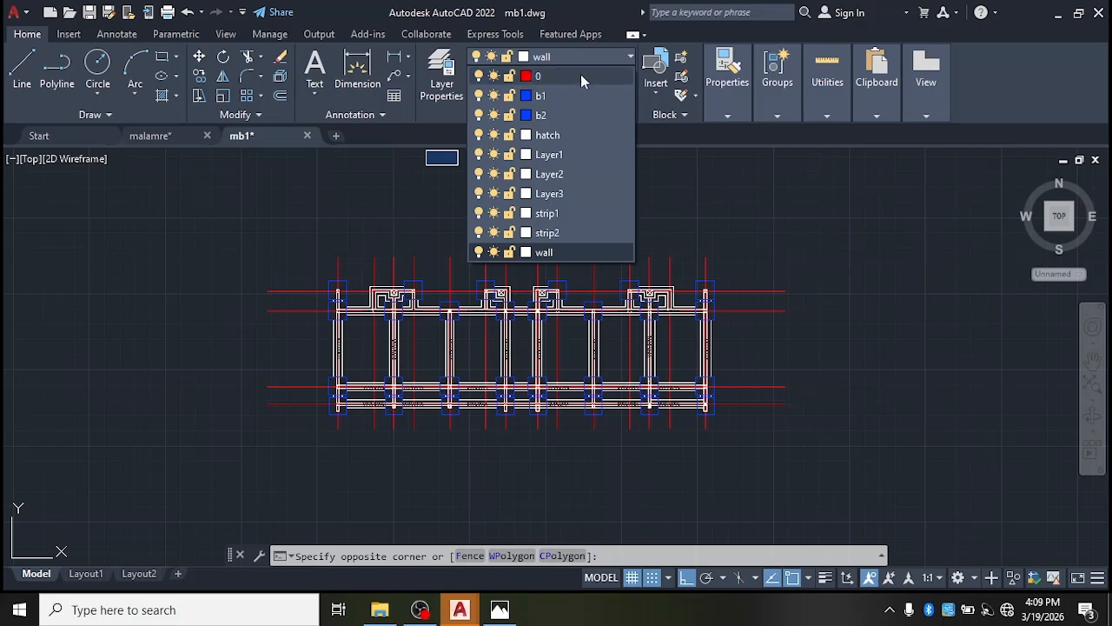
pyautogui.click(576, 76)
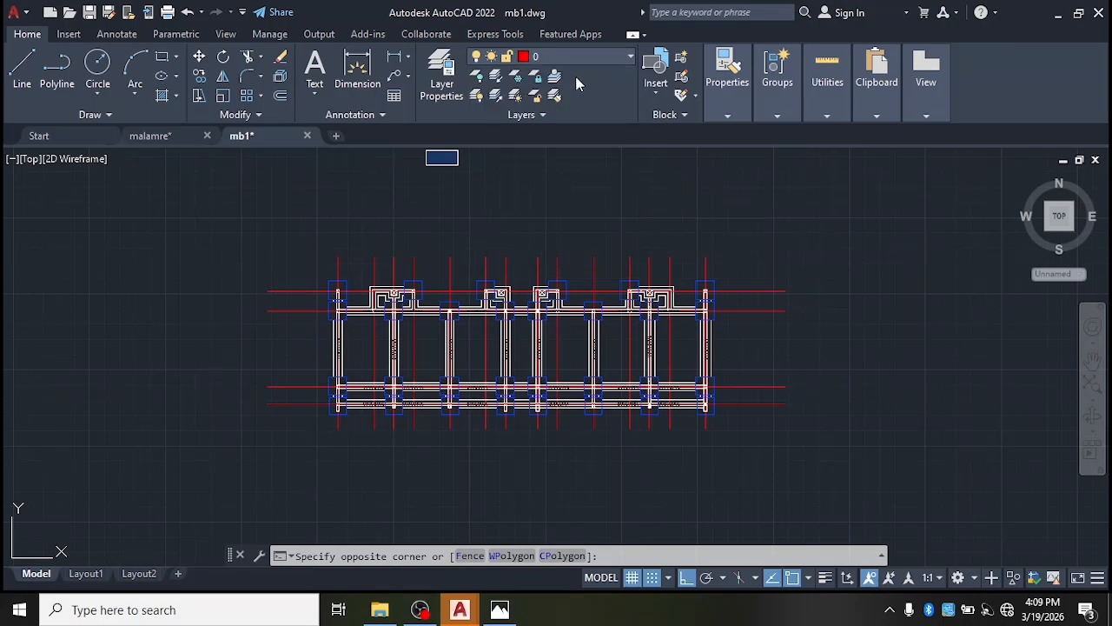
pyautogui.click(628, 57)
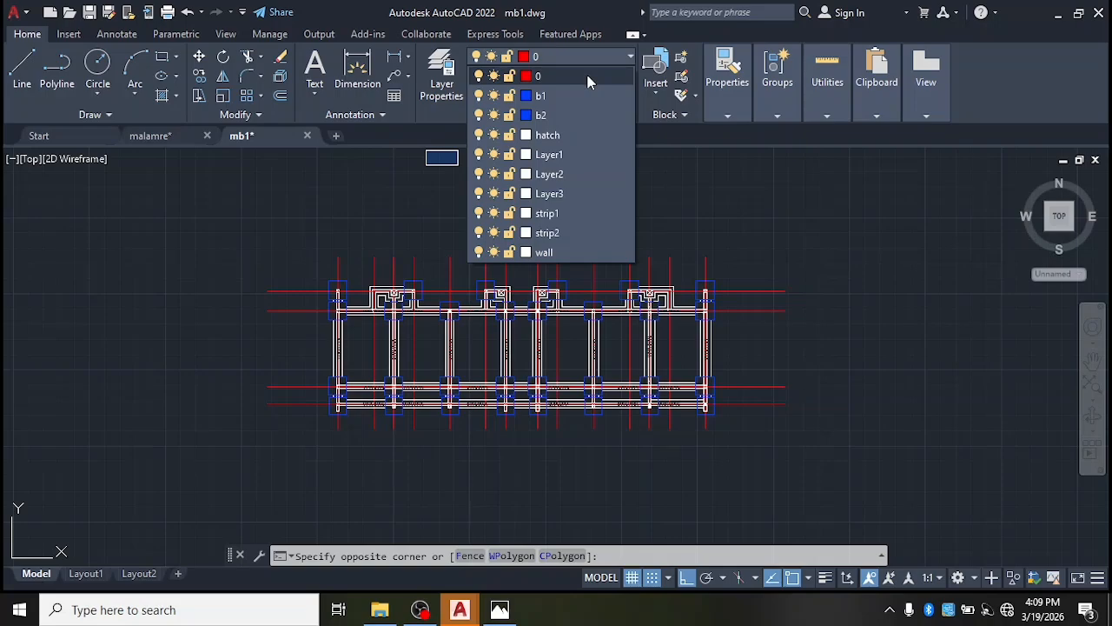
pyautogui.click(739, 190)
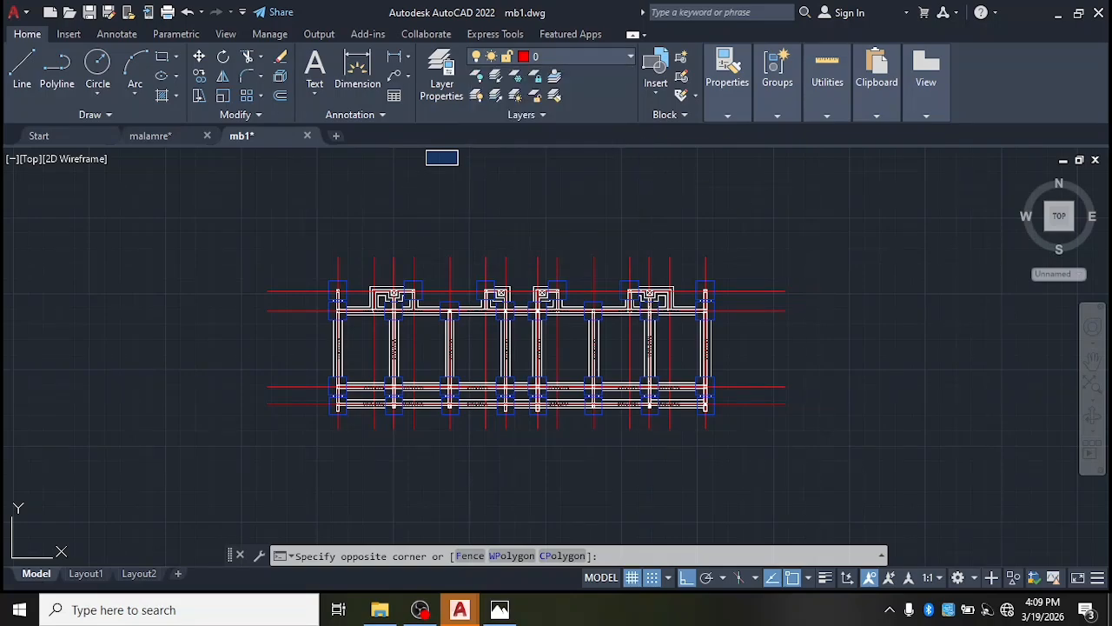
pyautogui.click(738, 190)
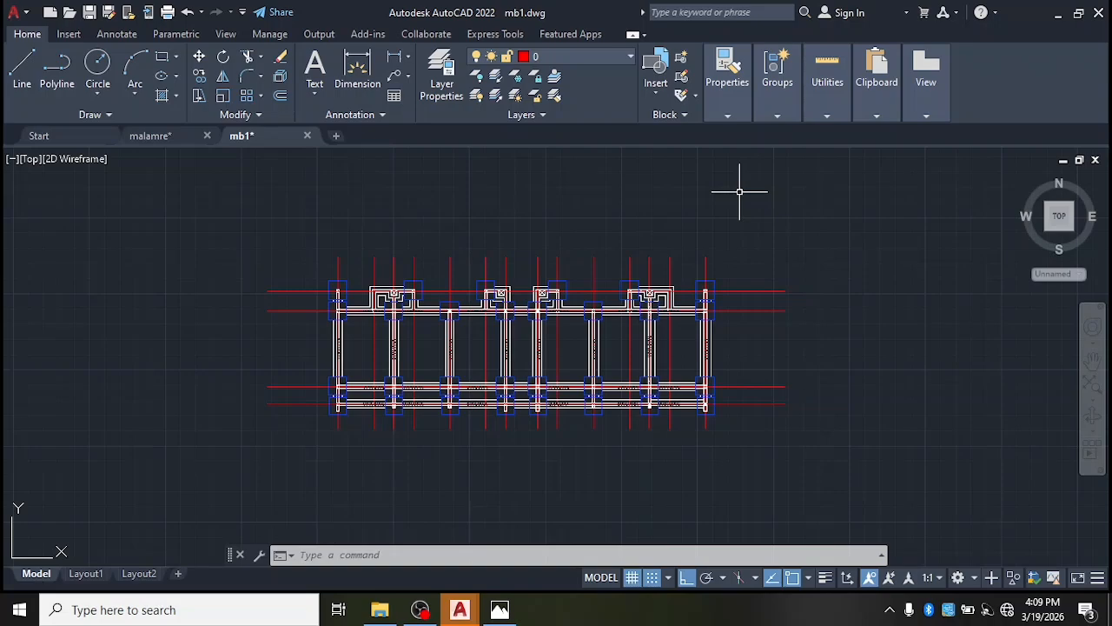
# - Create a new layer with the default name, based on layer 0, and close the layer manager
pyautogui.click(441, 84)
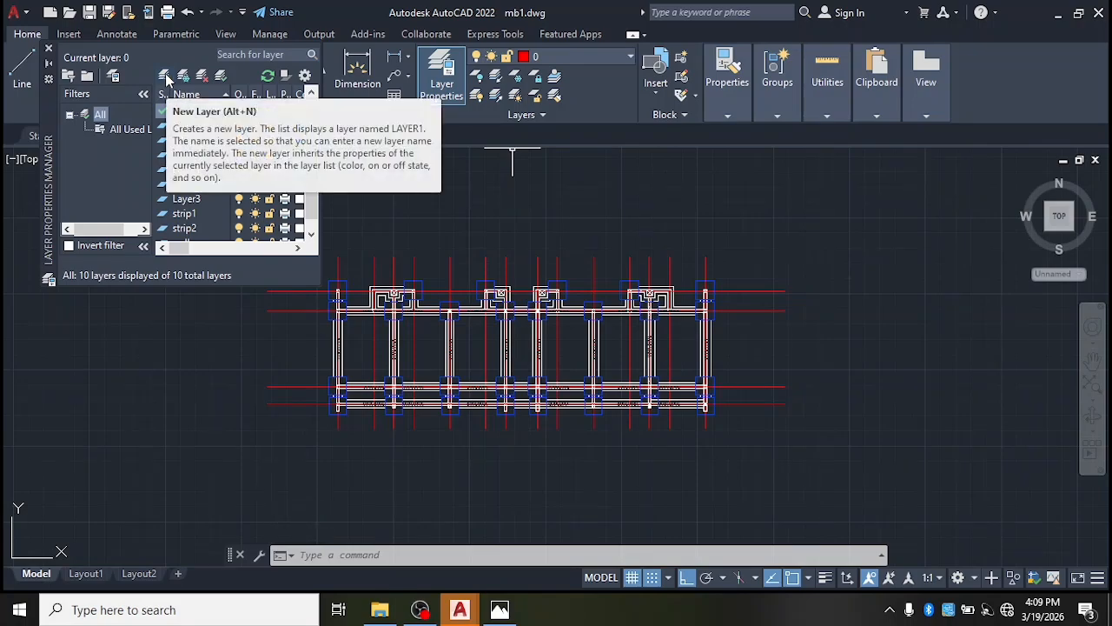
pyautogui.click(165, 73)
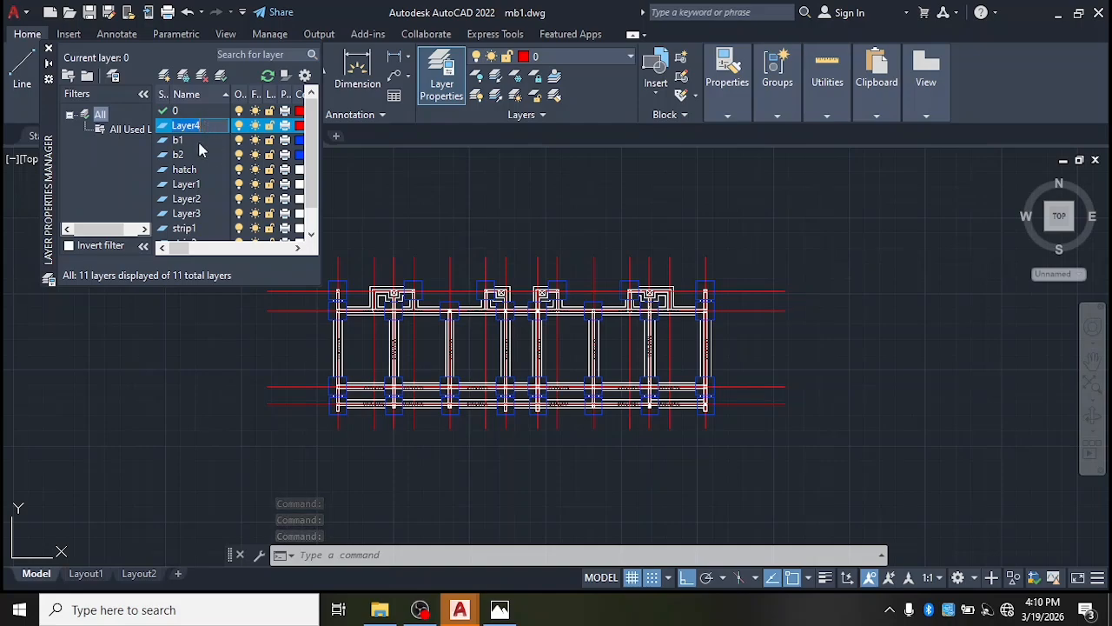
pyautogui.scroll(-1, 201, 186)
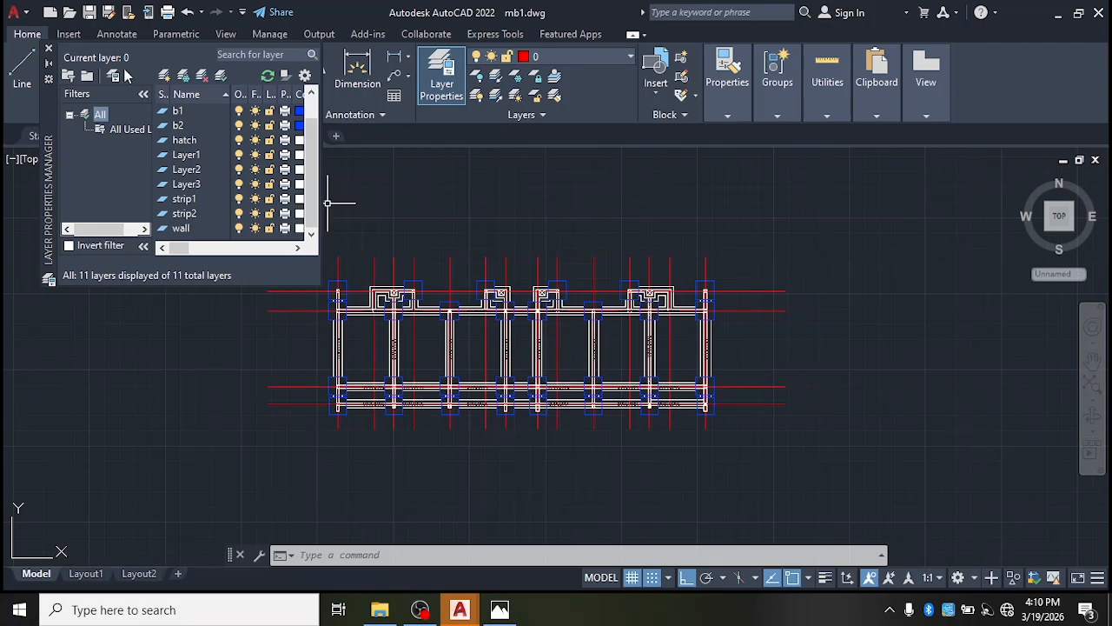
pyautogui.click(49, 49)
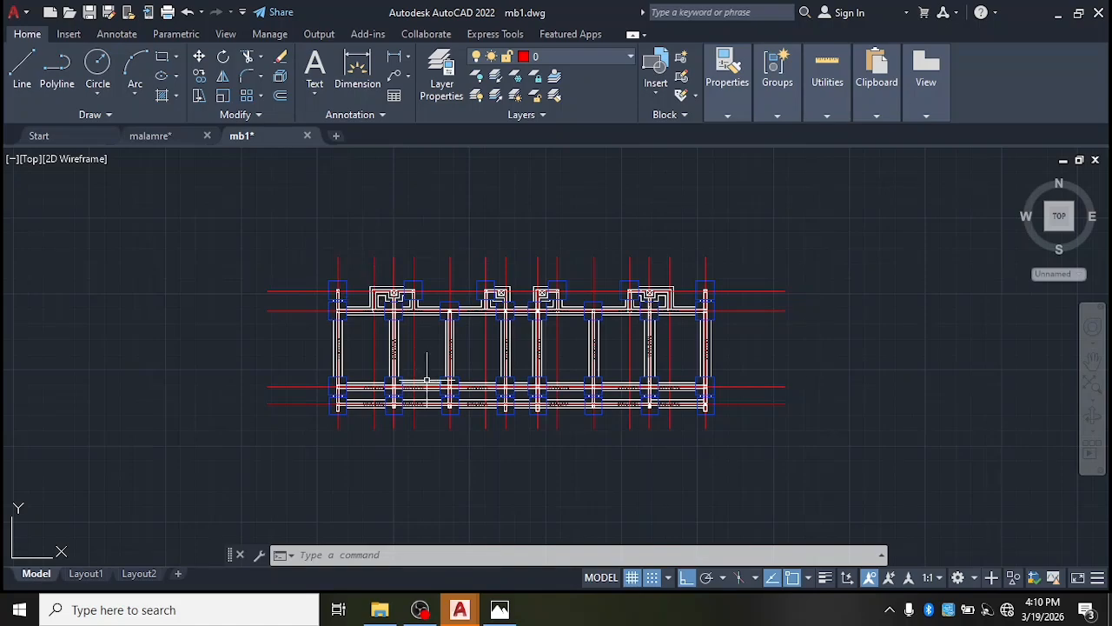
pyautogui.scroll(4, 397, 354)
pyautogui.scroll(6, 396, 353)
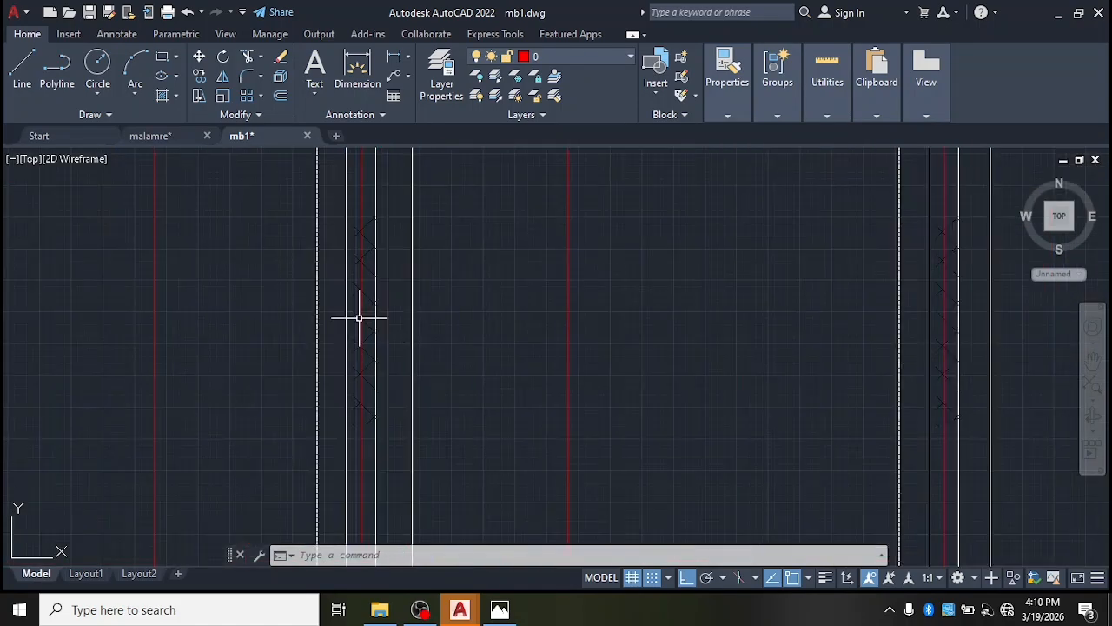
pyautogui.scroll(-8, 362, 318)
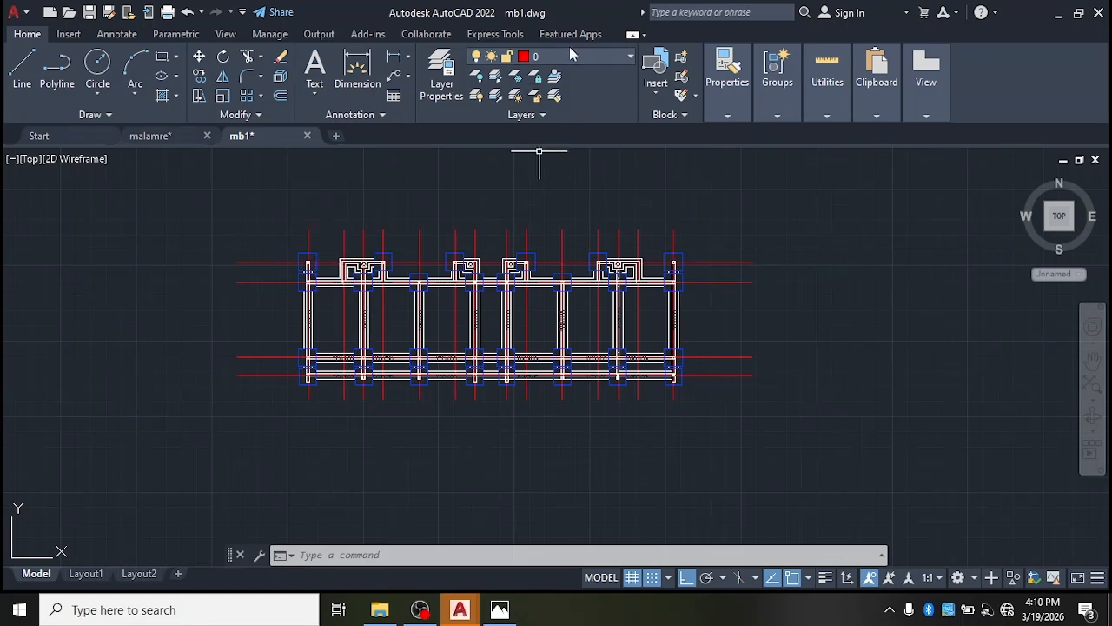
# - Turn the b2 layer off to view the plan without it, and turn it back on
pyautogui.click(627, 58)
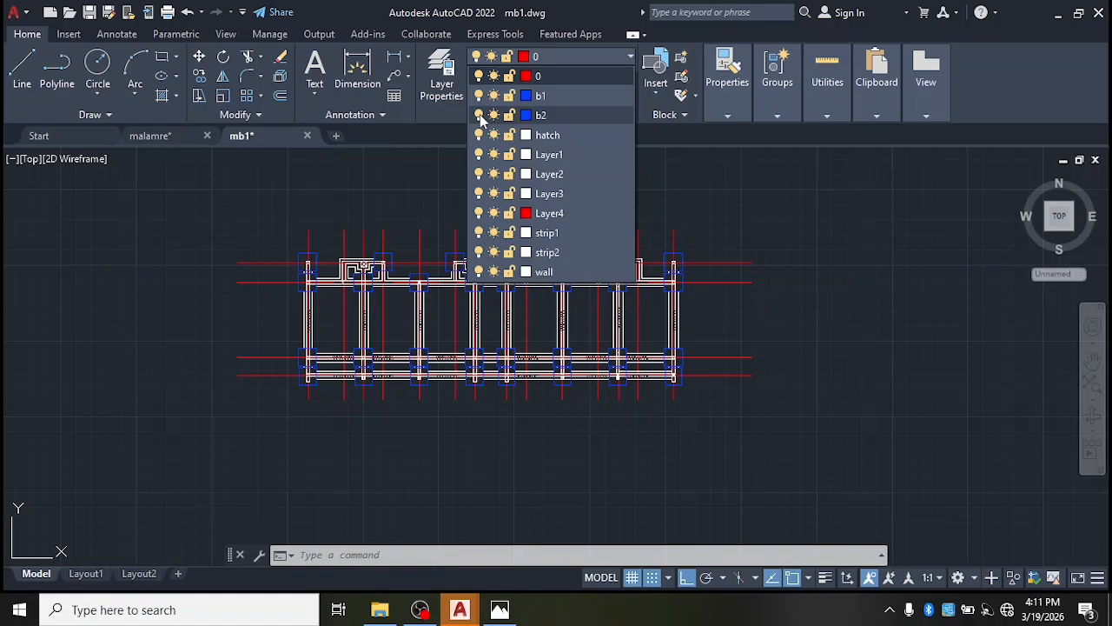
pyautogui.click(479, 115)
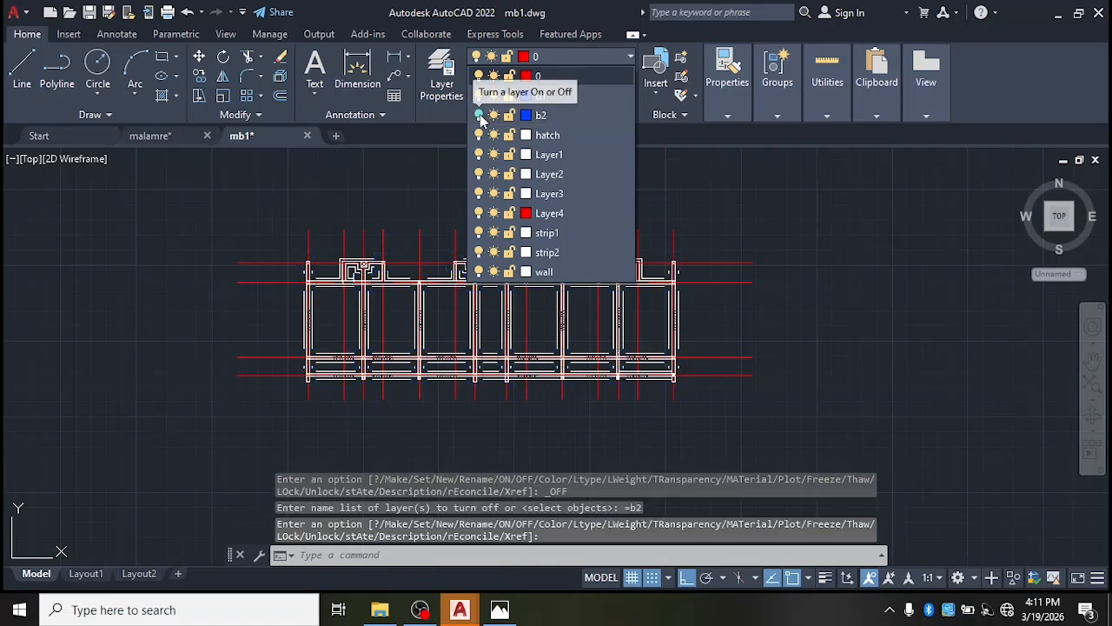
pyautogui.click(291, 235)
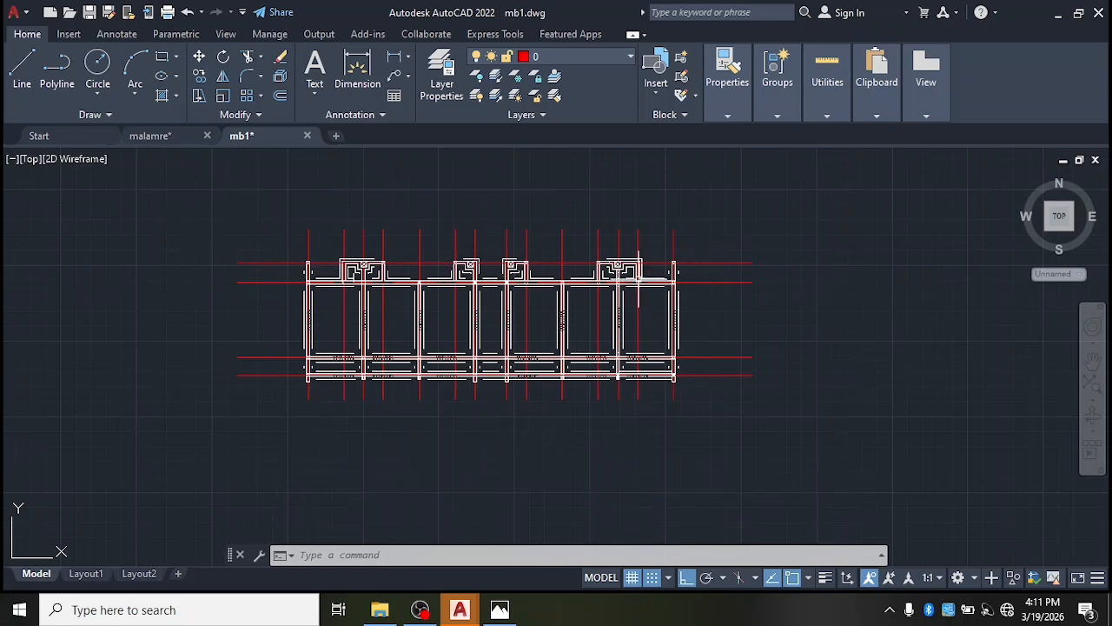
pyautogui.click(630, 58)
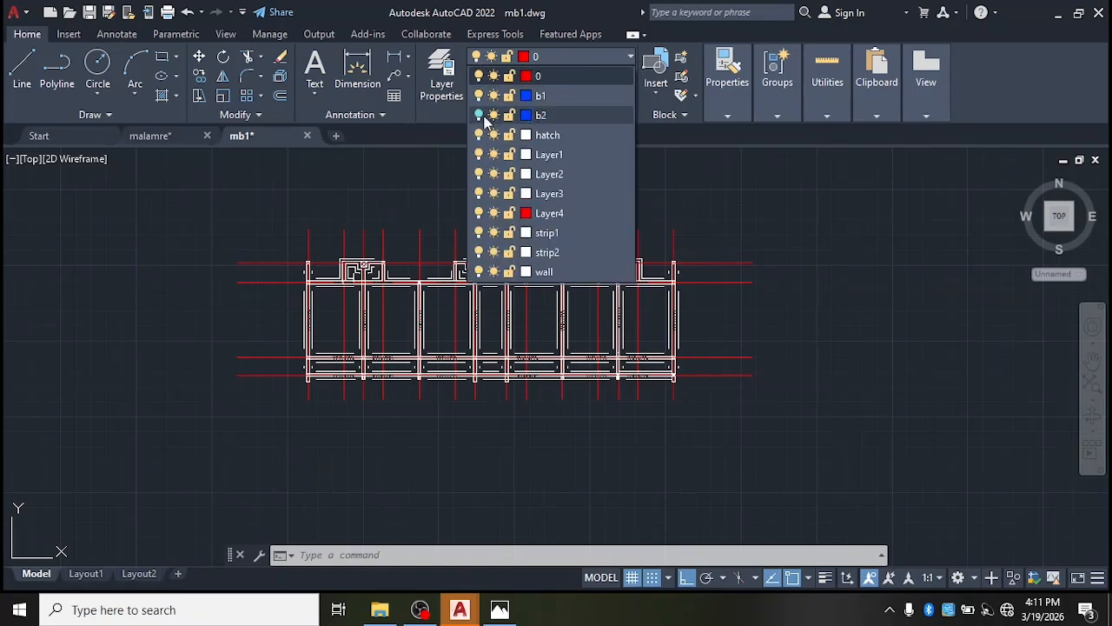
pyautogui.click(478, 117)
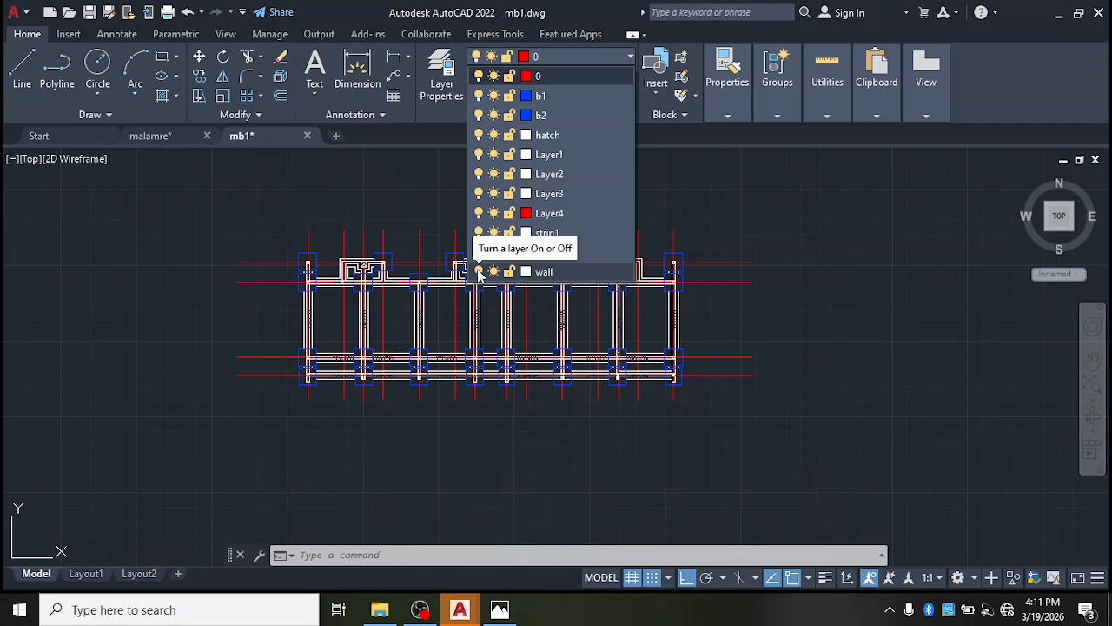
# - Turn the wall layer off to inspect the remaining foundation lines, and turn it back on
pyautogui.click(480, 272)
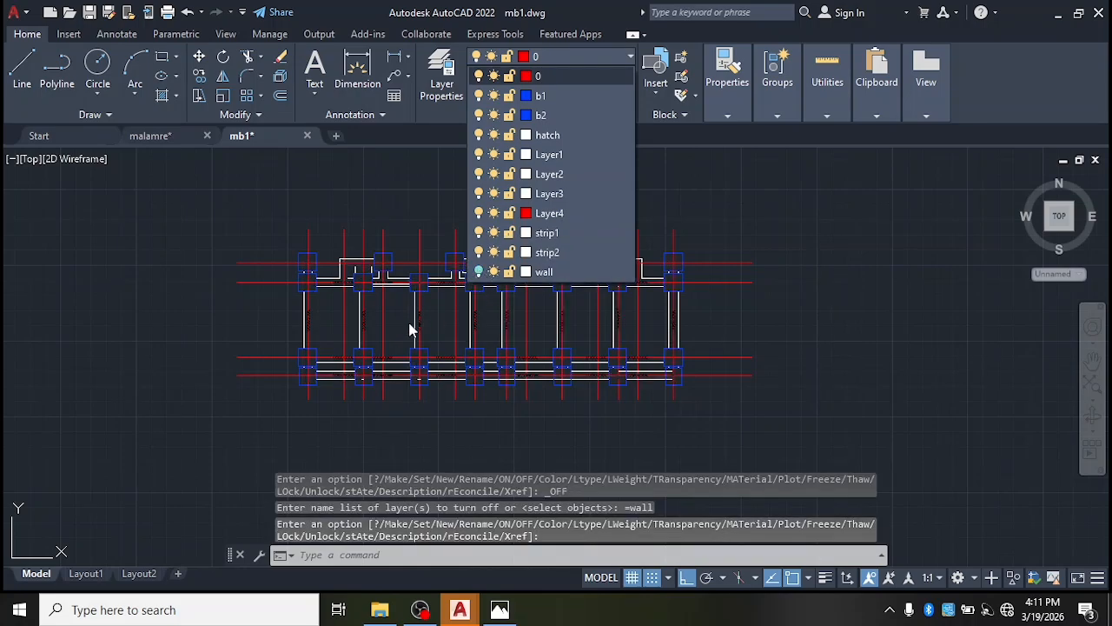
pyautogui.scroll(6, 384, 324)
pyautogui.scroll(-5, 384, 324)
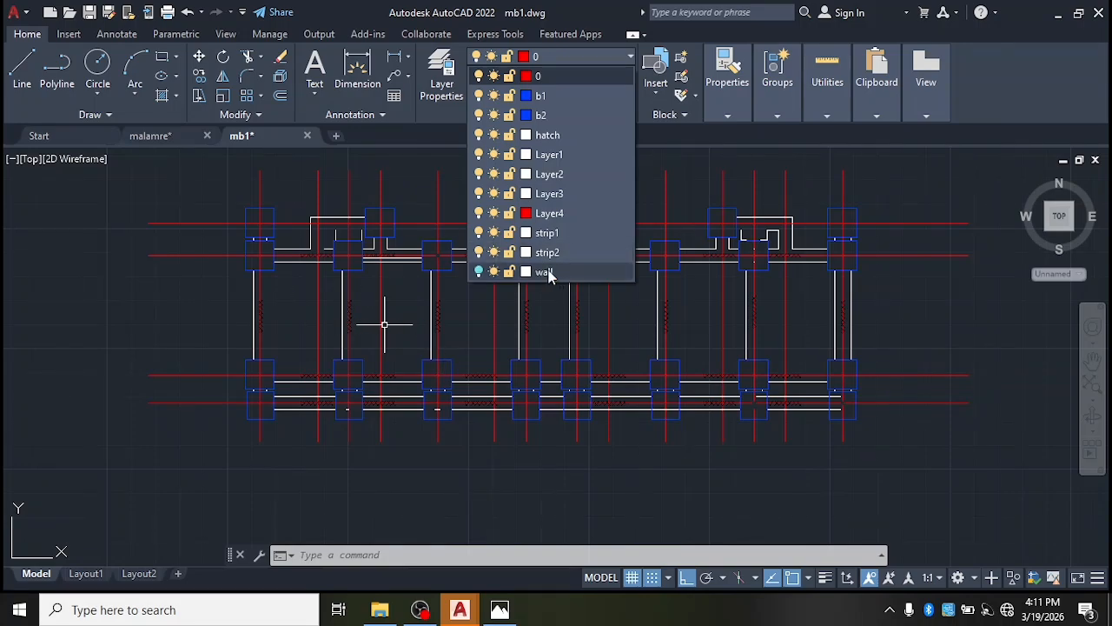
pyautogui.click(479, 272)
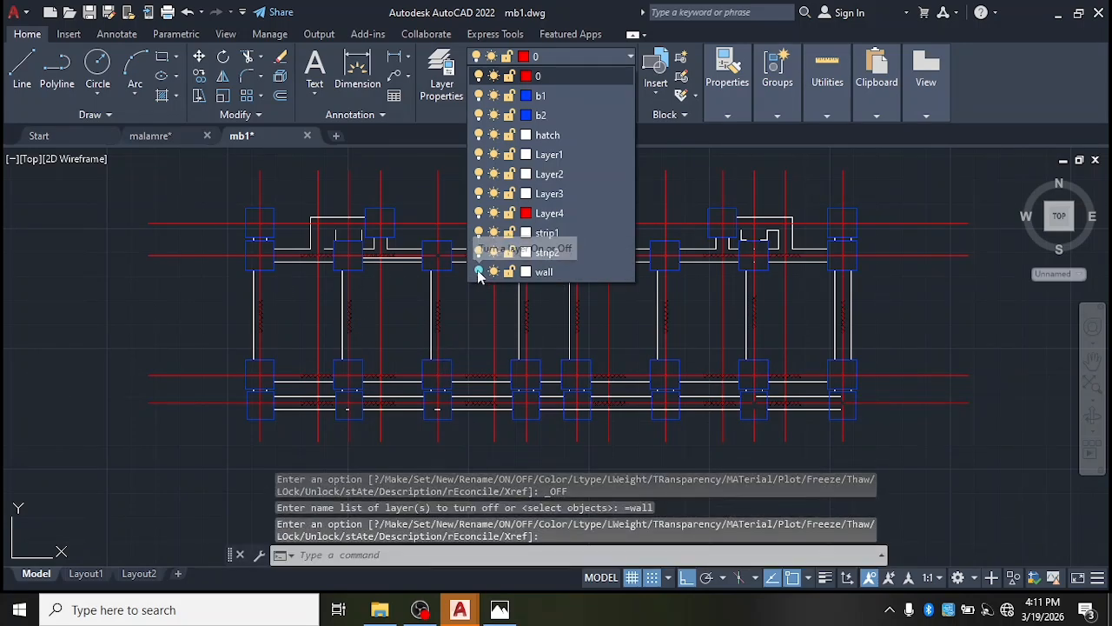
pyautogui.click(478, 272)
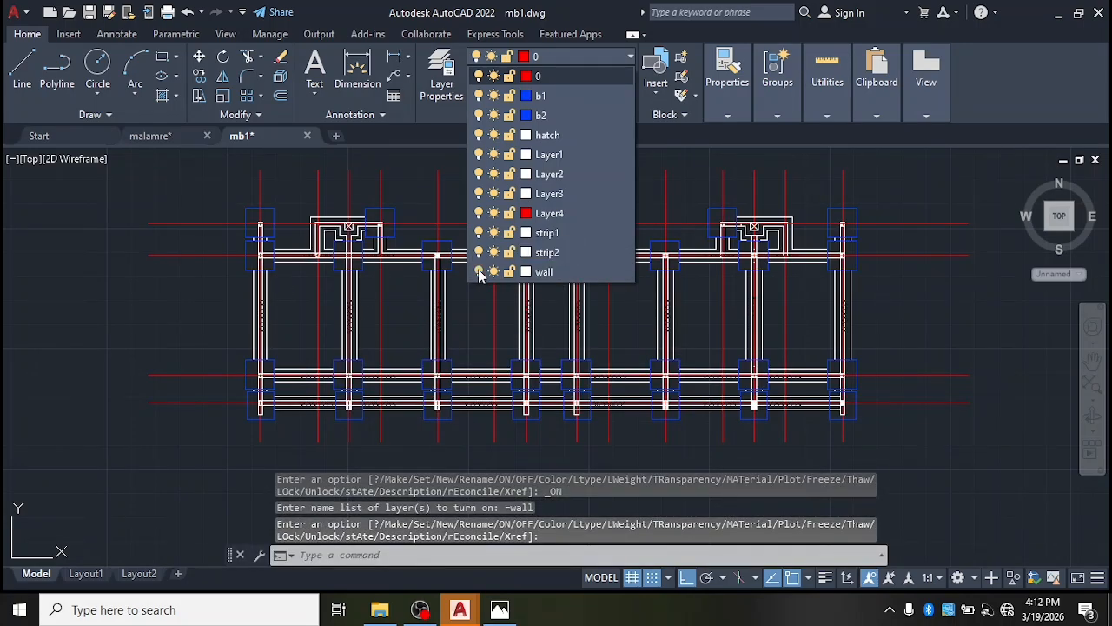
pyautogui.click(130, 328)
pyautogui.click(151, 308)
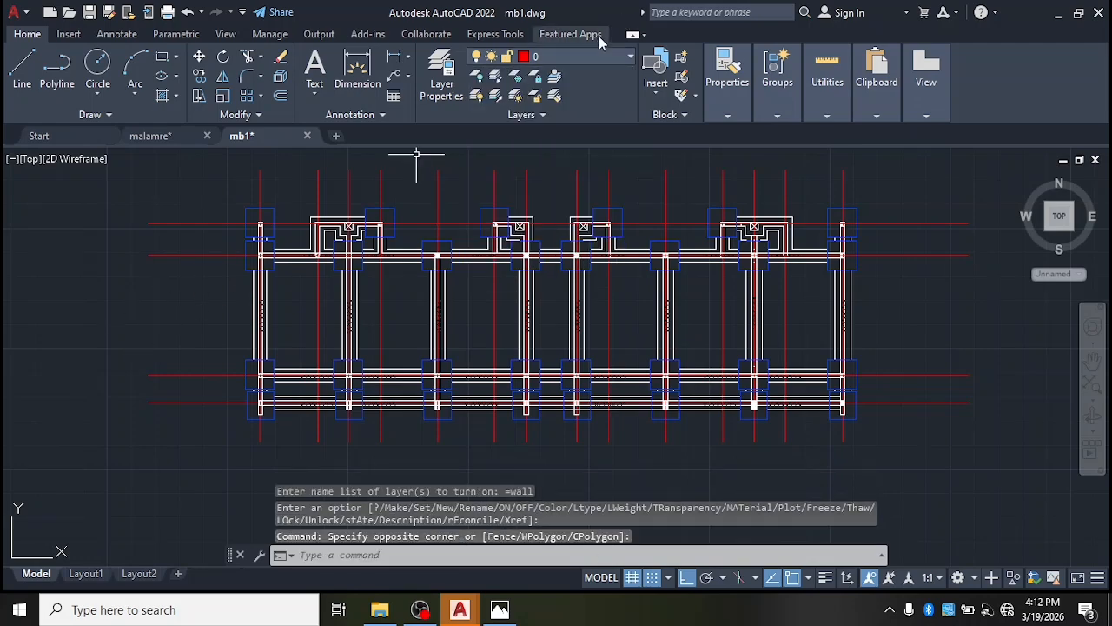
# - Turn off the strip1 and strip2 layers and look over the plan without them
pyautogui.click(630, 55)
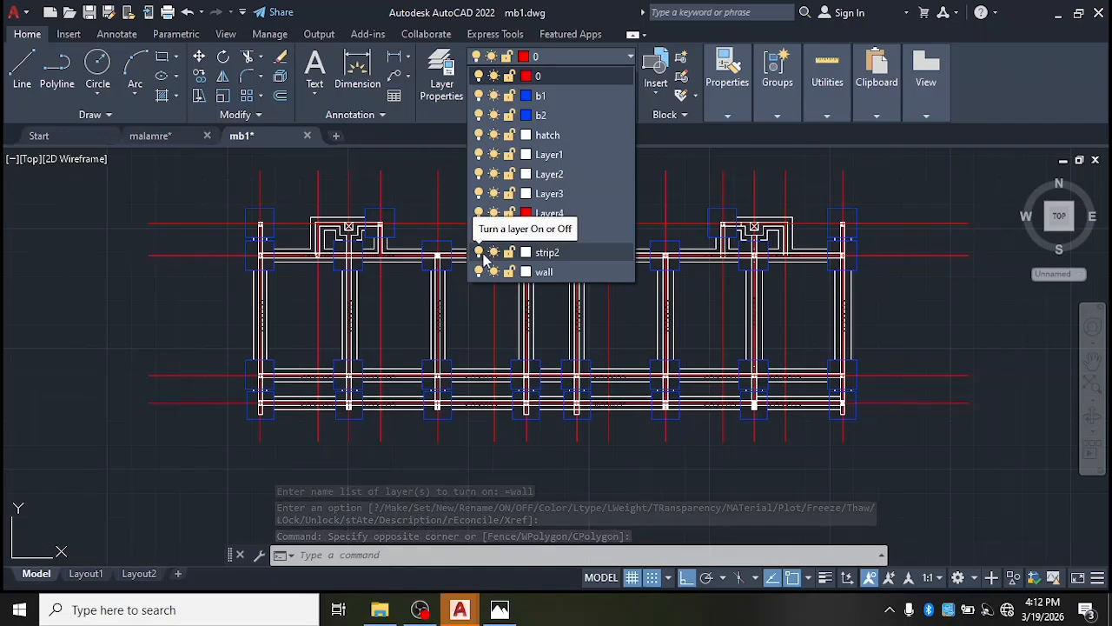
pyautogui.scroll(3, 316, 227)
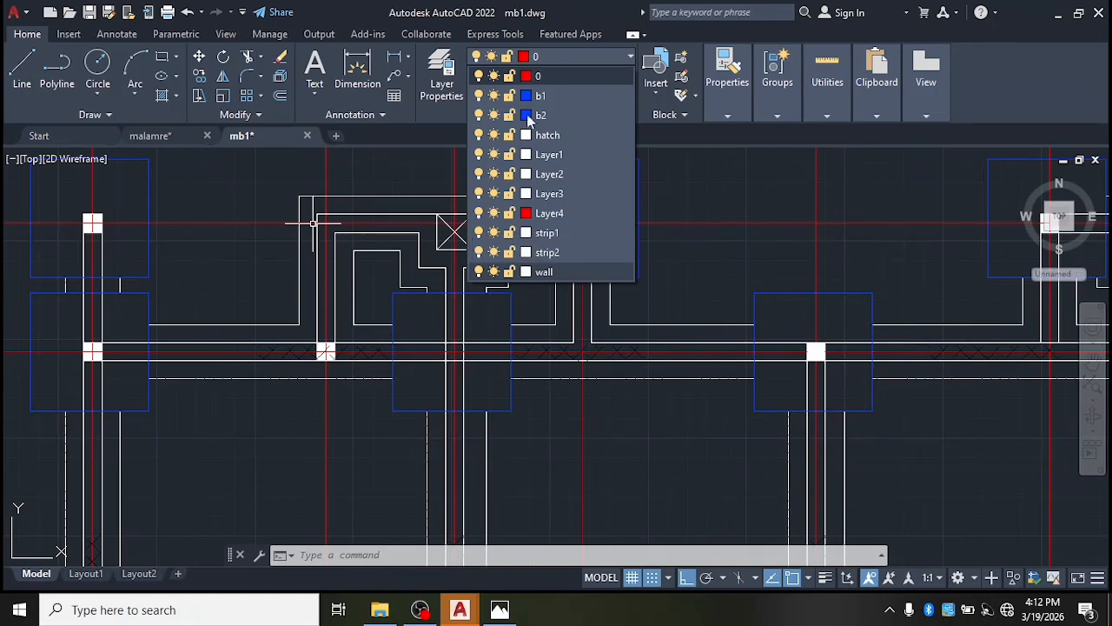
pyautogui.click(480, 233)
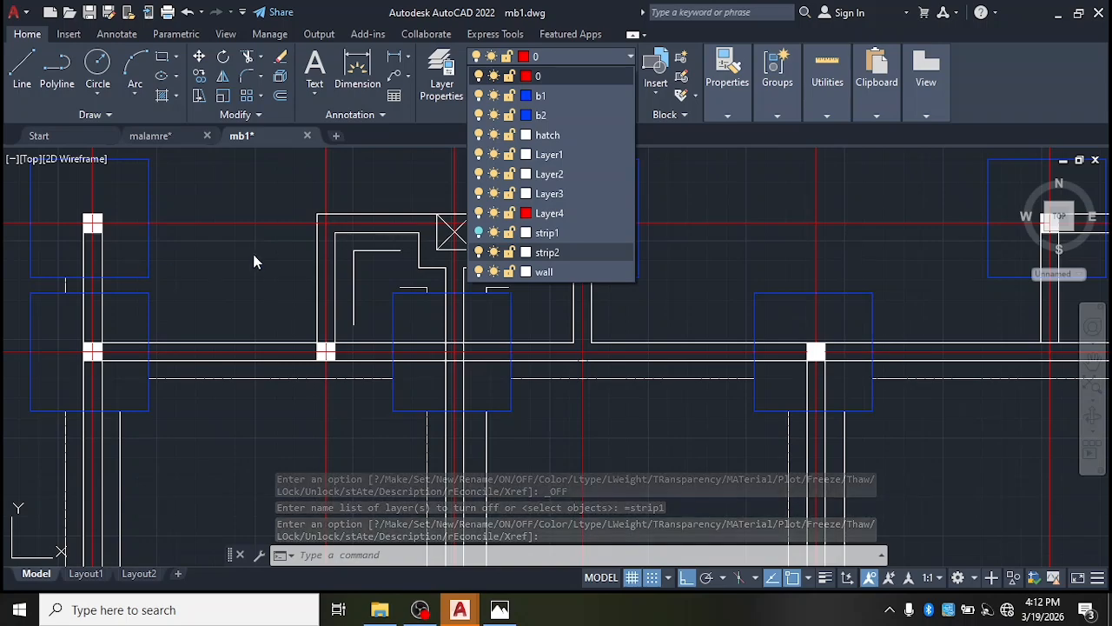
pyautogui.click(480, 253)
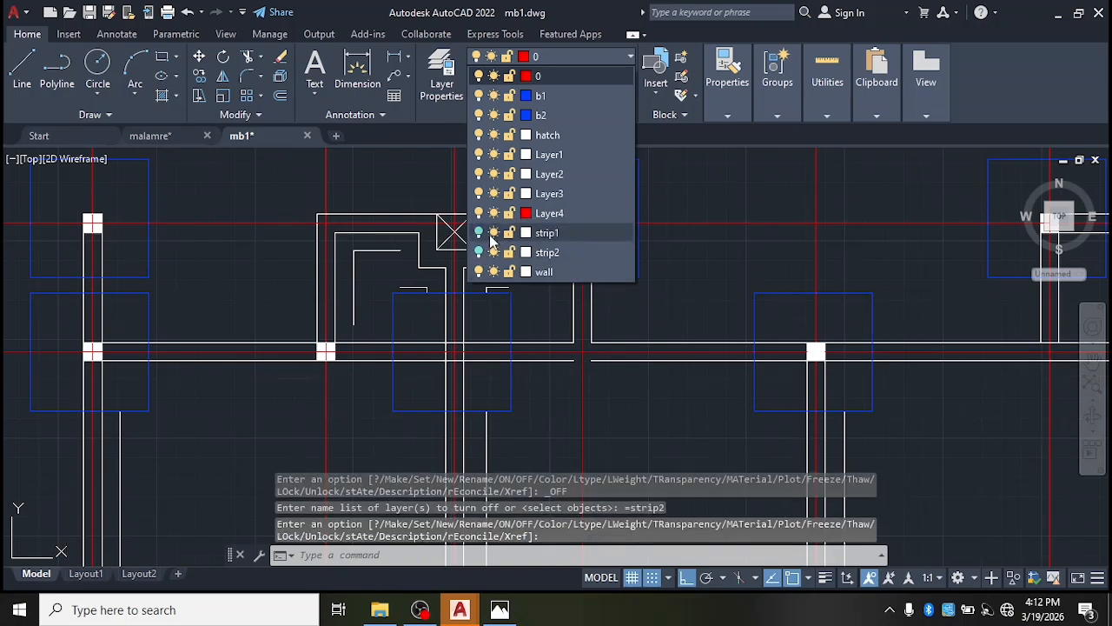
pyautogui.scroll(-2, 389, 265)
pyautogui.scroll(-2, 400, 295)
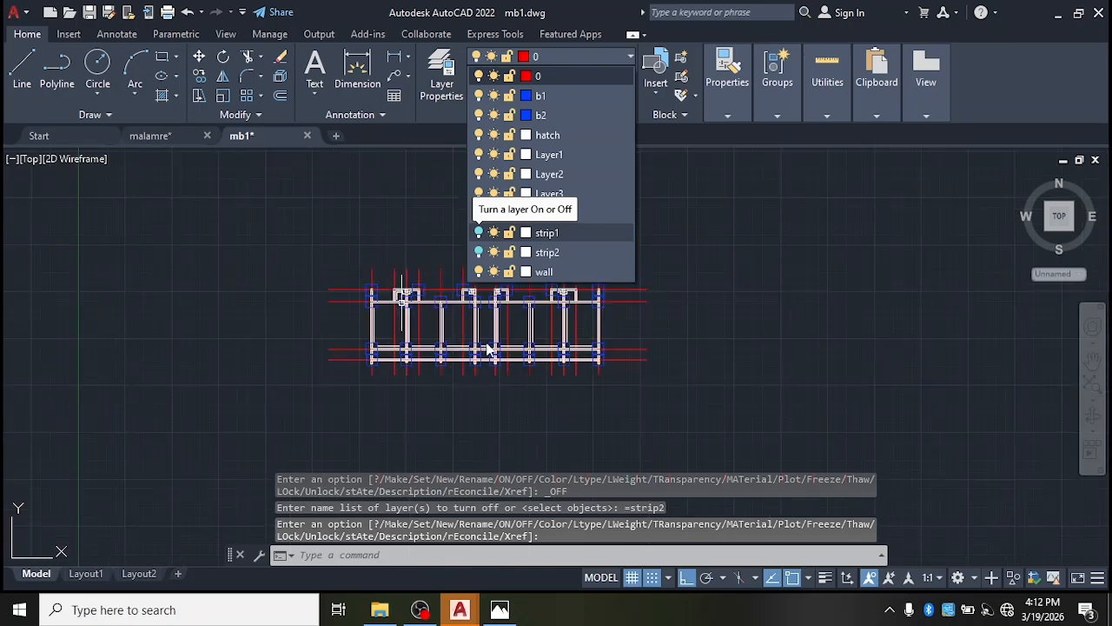
pyautogui.scroll(6, 520, 335)
pyautogui.scroll(-3, 492, 376)
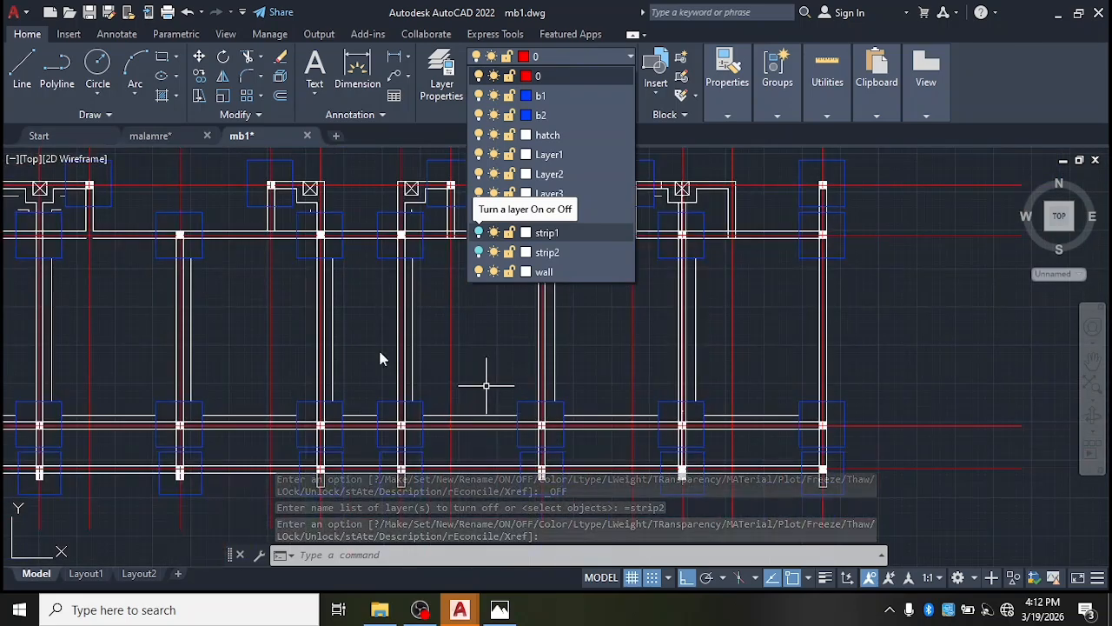
pyautogui.scroll(-2, 380, 352)
# - Turn the strip1 and strip2 layers back on
pyautogui.click(479, 233)
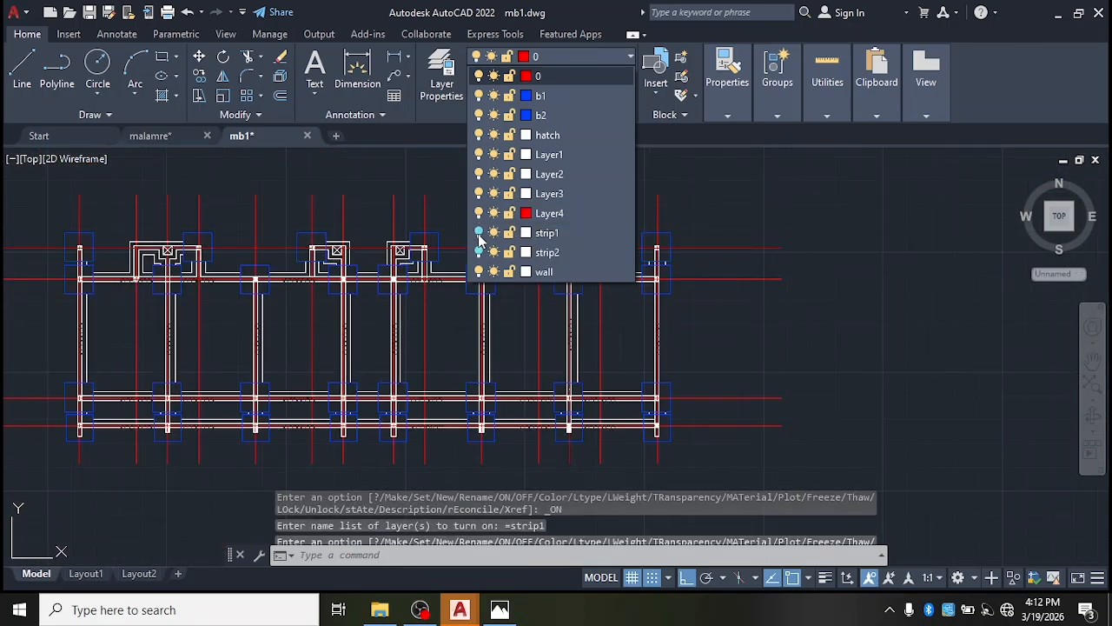
pyautogui.click(480, 252)
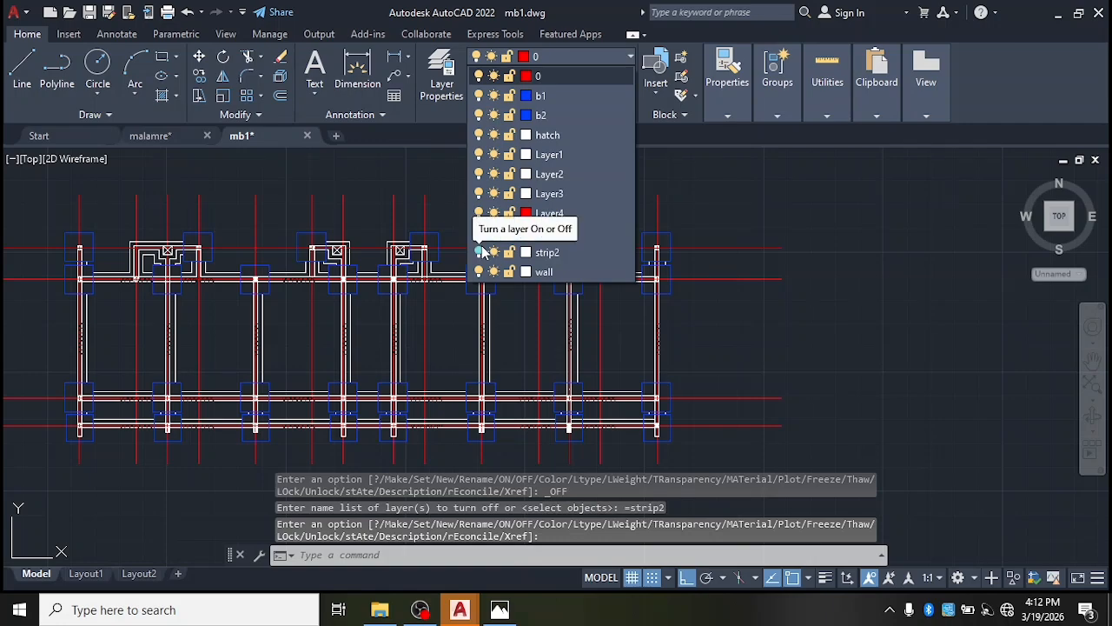
pyautogui.click(479, 252)
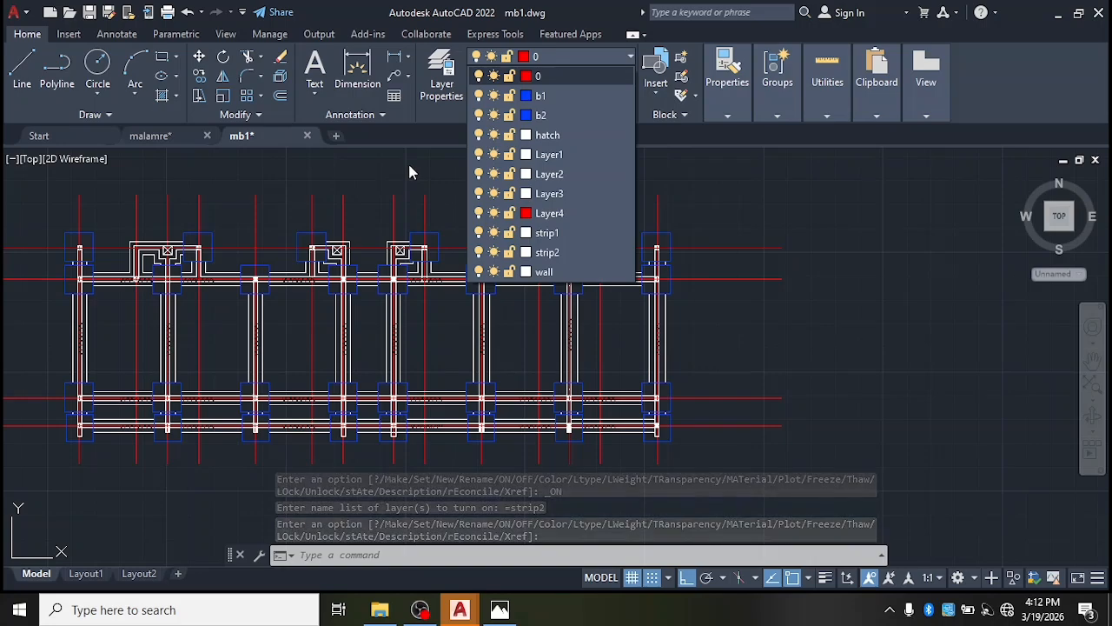
pyautogui.click(432, 159)
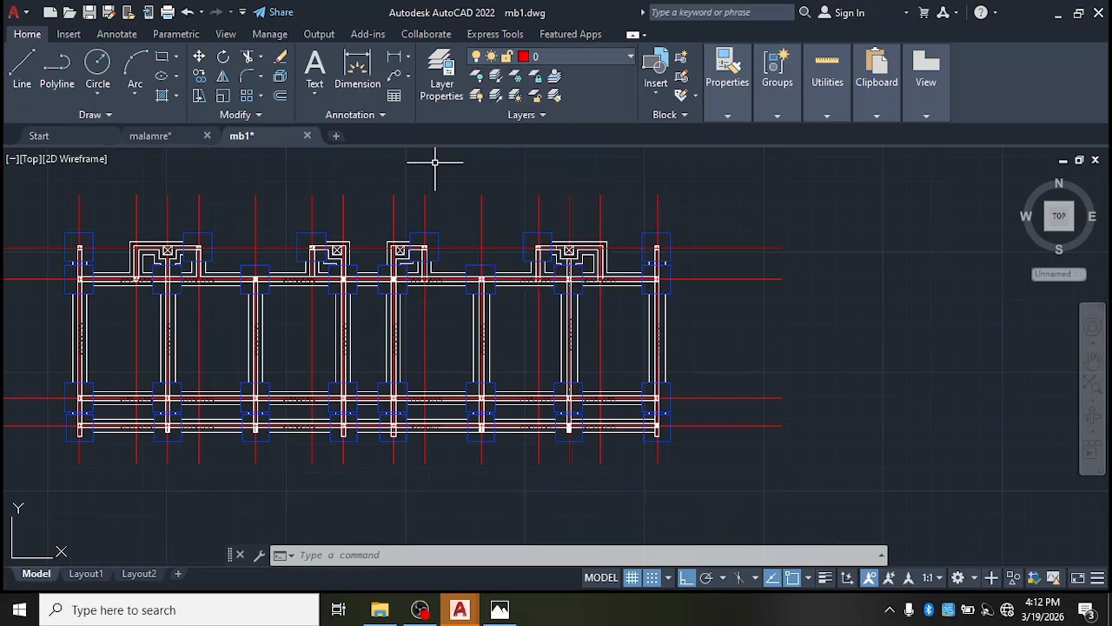
# - Inspect the color choices for layer 0 in the layer properties and keep color 10
pyautogui.click(451, 76)
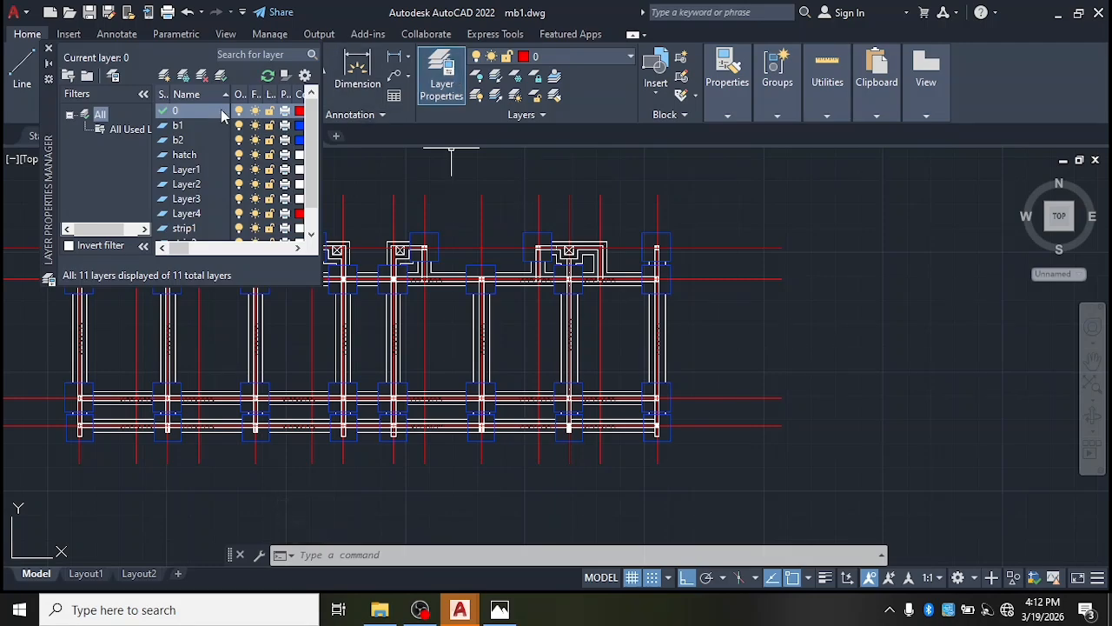
pyautogui.click(294, 249)
pyautogui.click(294, 249)
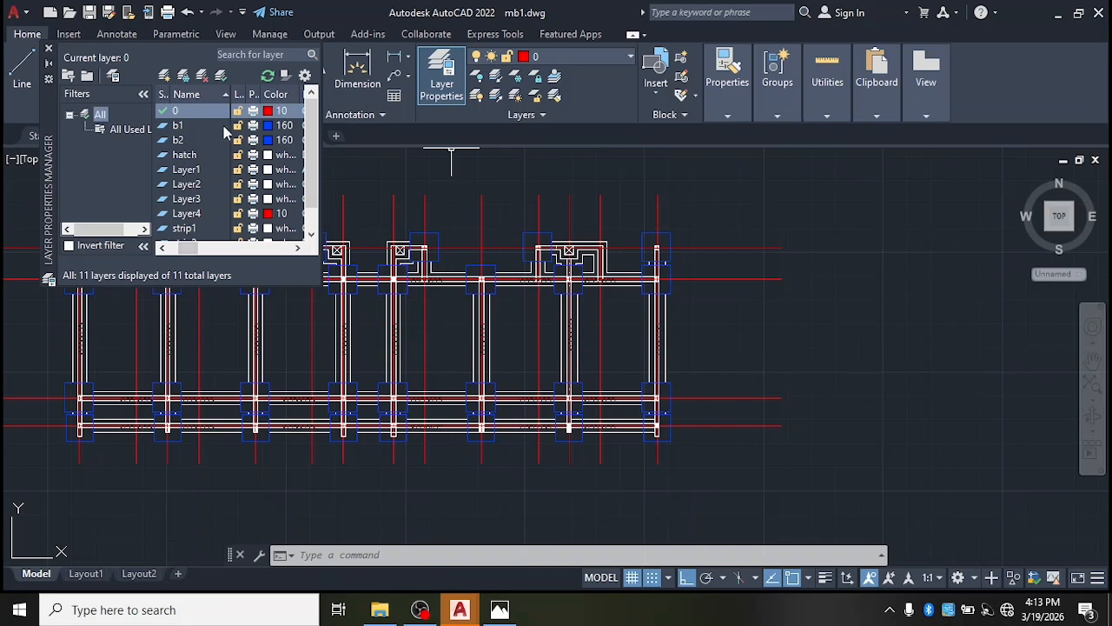
pyautogui.click(269, 113)
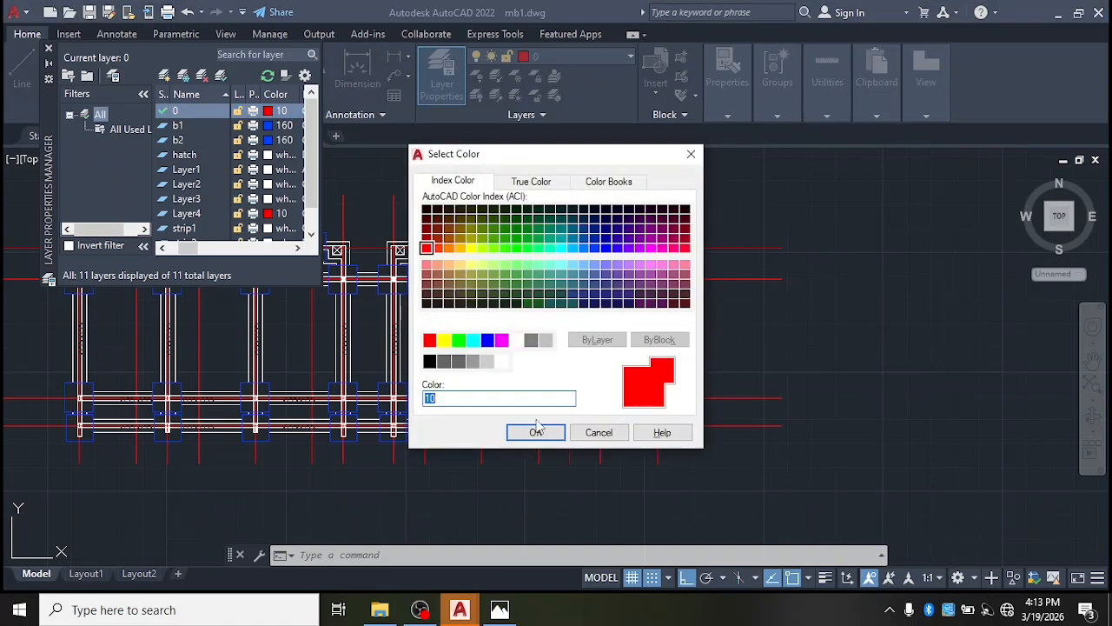
pyautogui.click(535, 435)
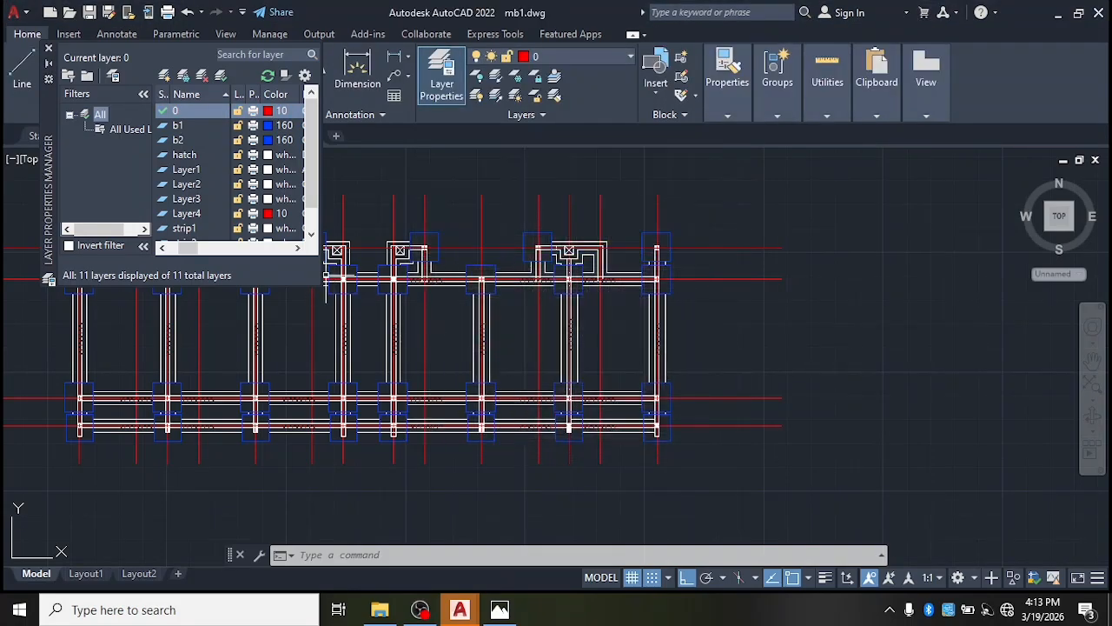
# - Examine the loaded linetypes available for layer 0, trying DASHEDX2 before accepting Continuous
pyautogui.click(299, 249)
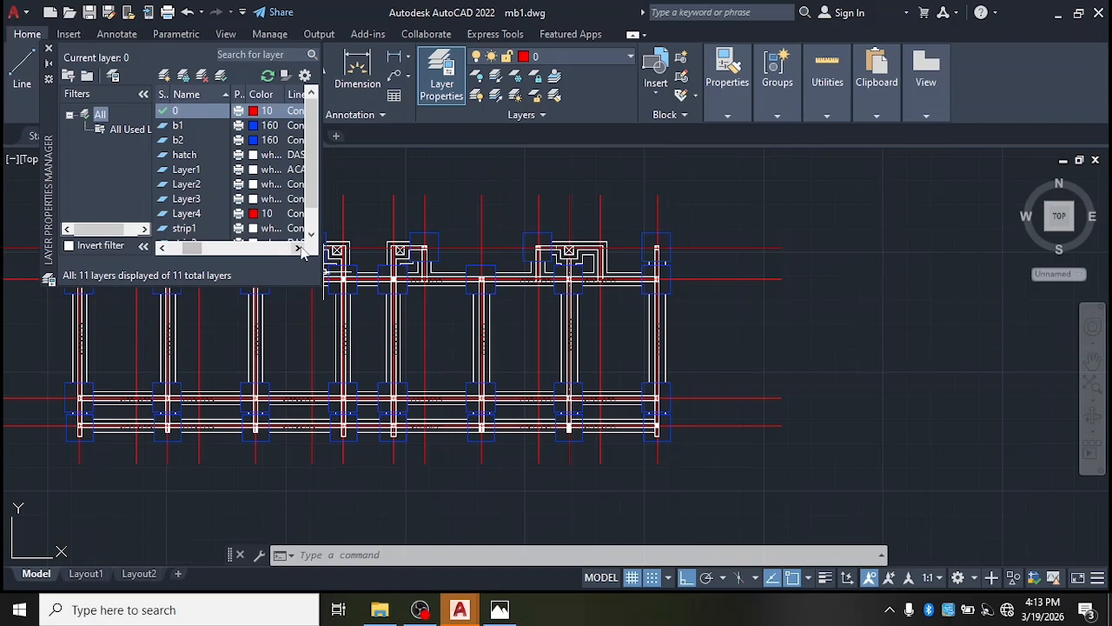
pyautogui.click(299, 249)
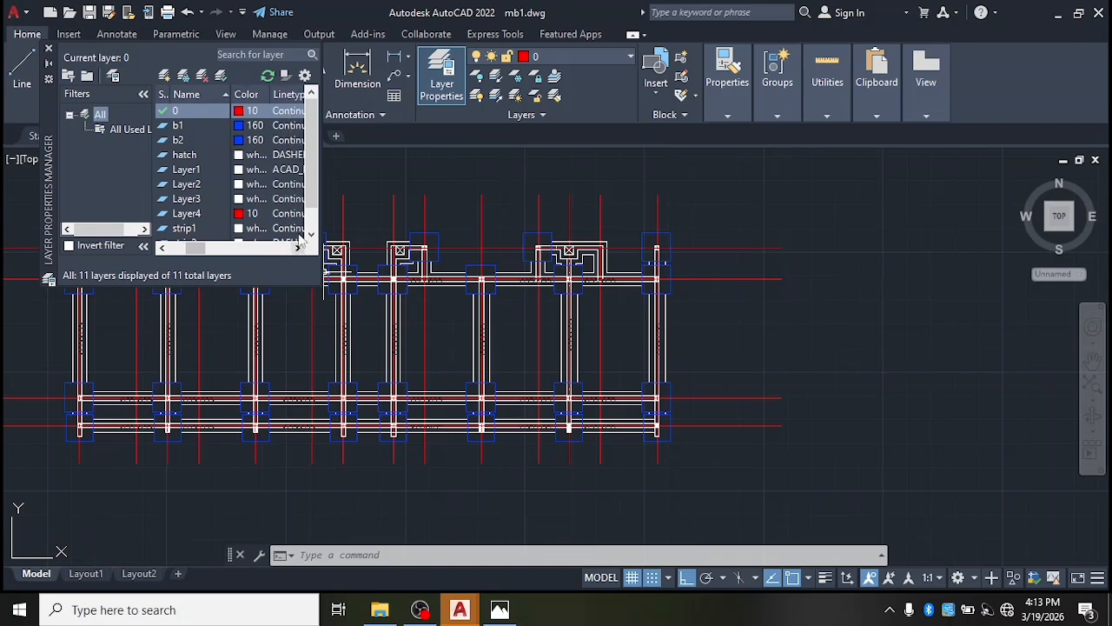
pyautogui.click(291, 113)
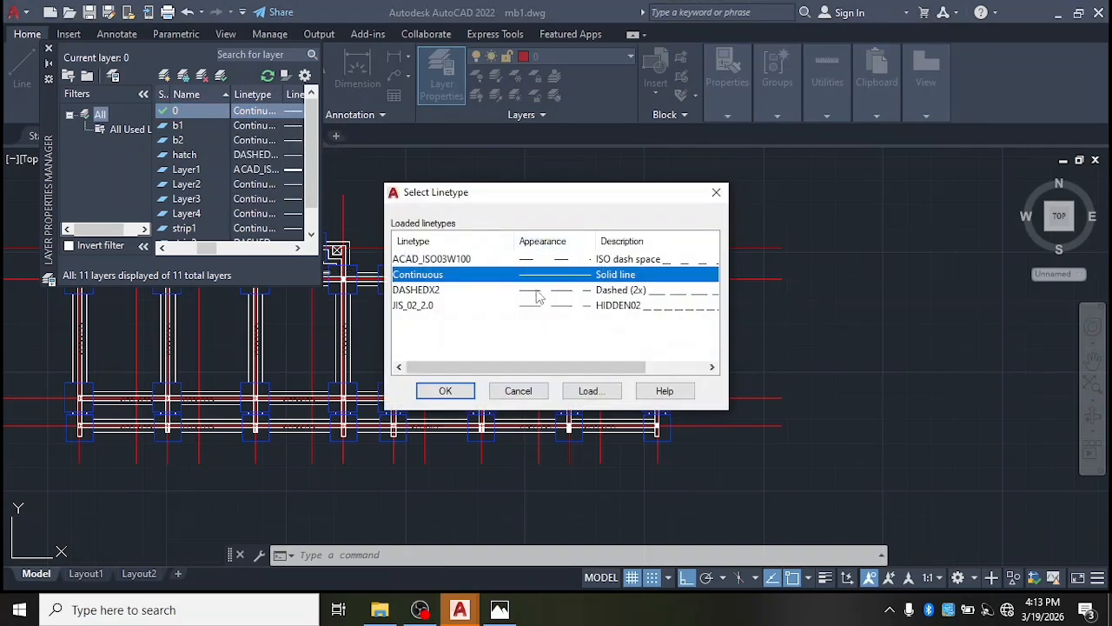
pyautogui.click(564, 290)
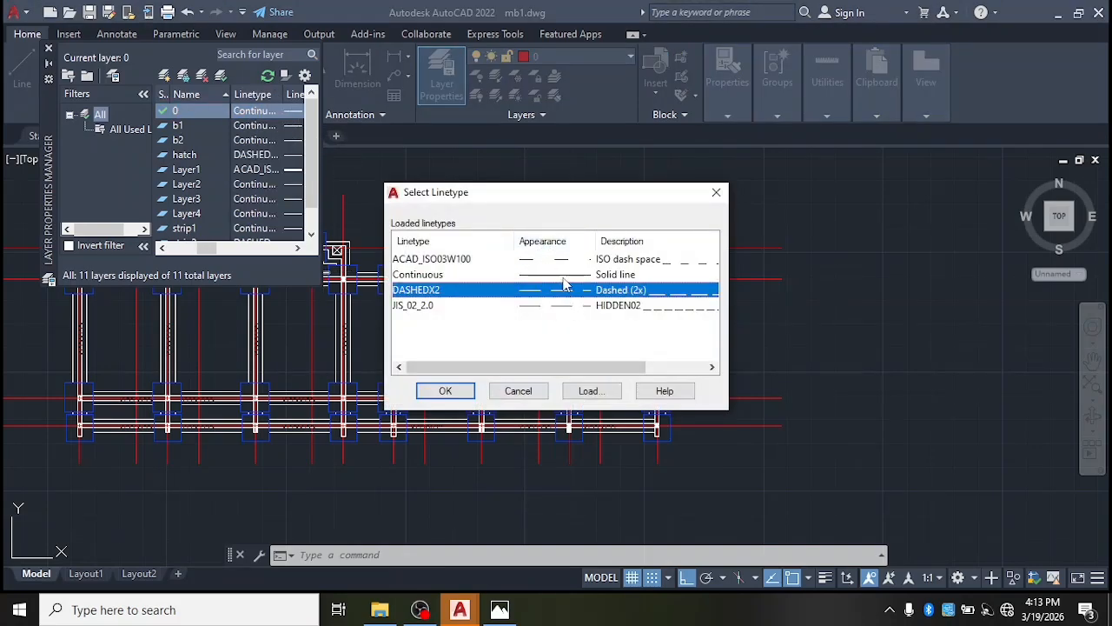
pyautogui.click(564, 277)
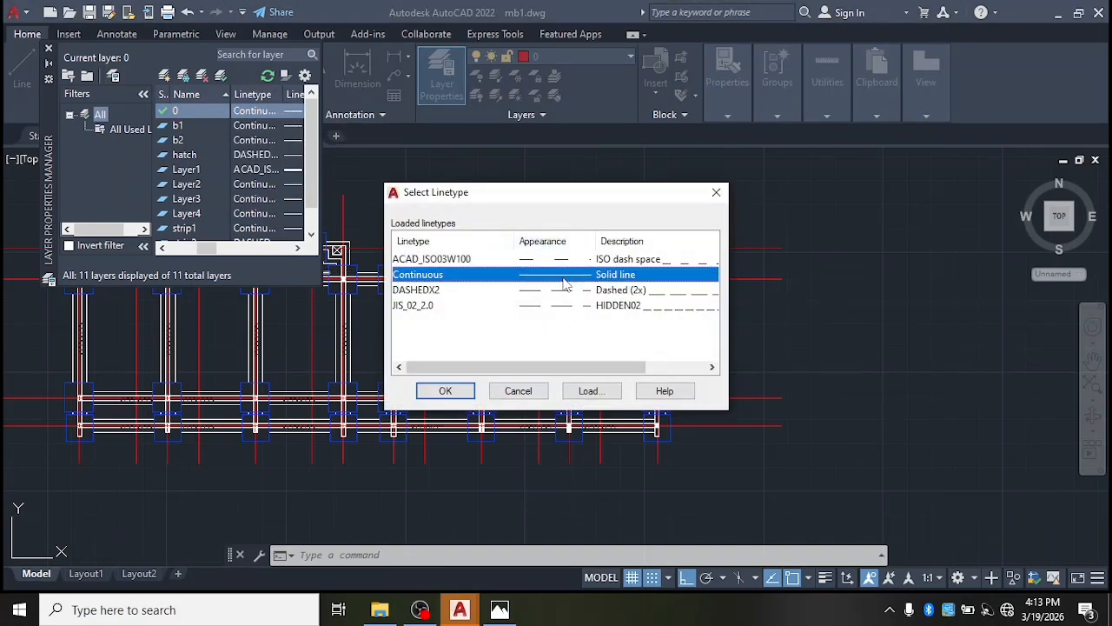
pyautogui.click(444, 391)
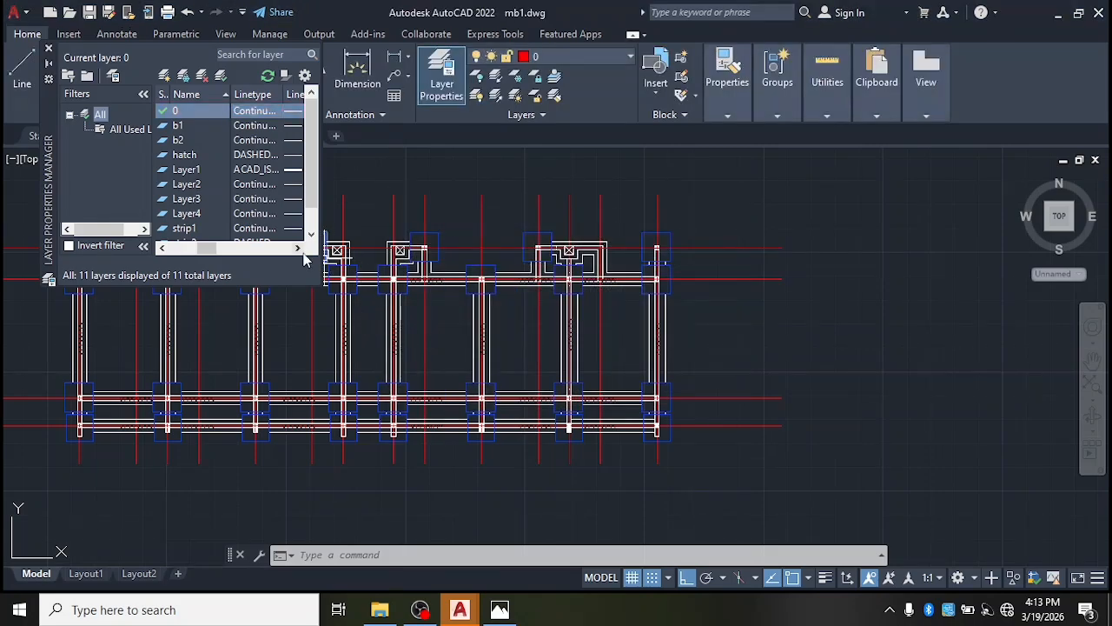
# - Examine the lineweight options for layer 0, trying 0.20 mm before accepting Default
pyautogui.click(297, 248)
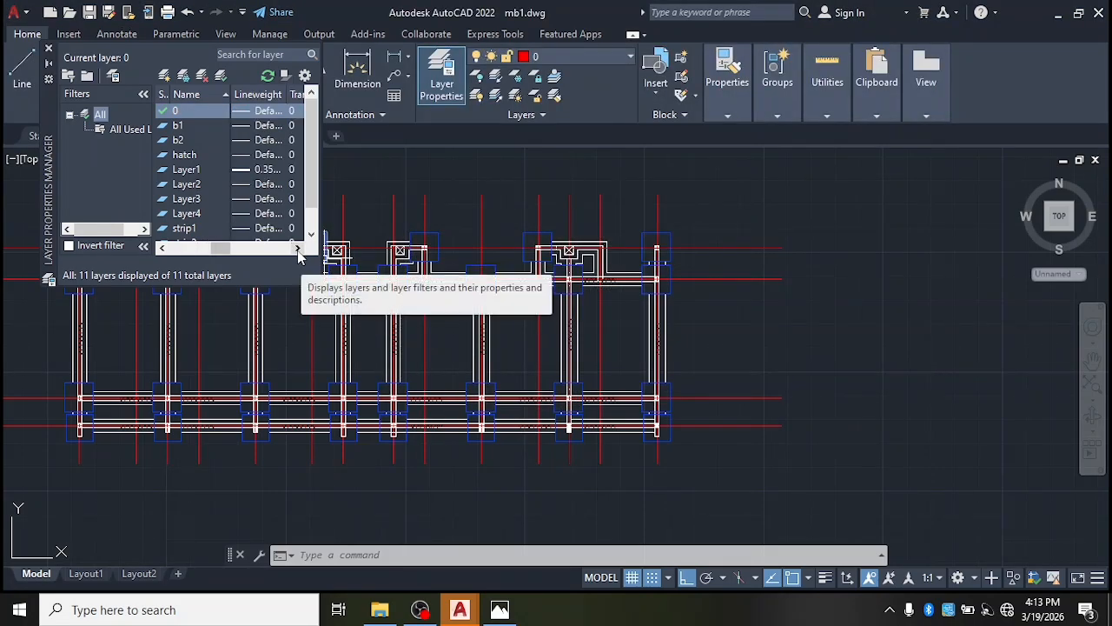
pyautogui.click(267, 112)
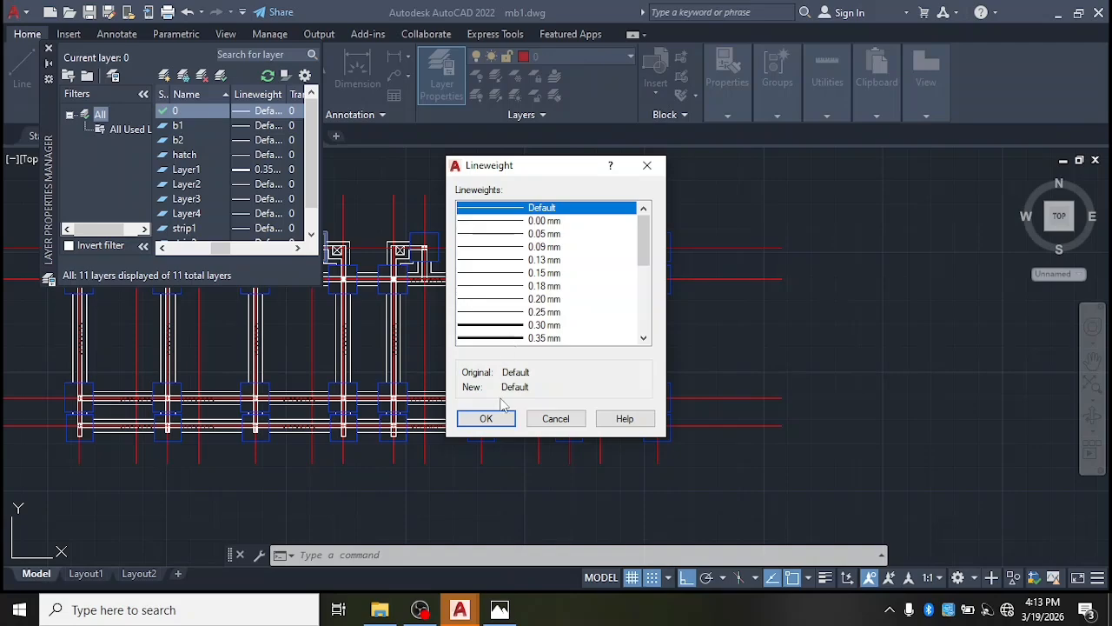
pyautogui.click(512, 299)
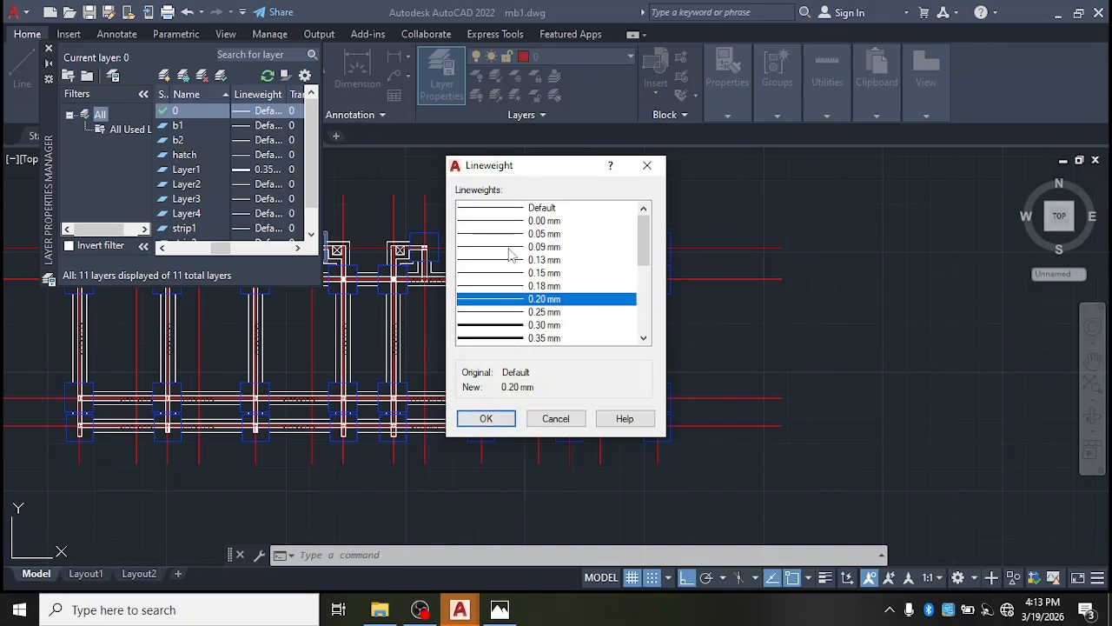
pyautogui.click(507, 207)
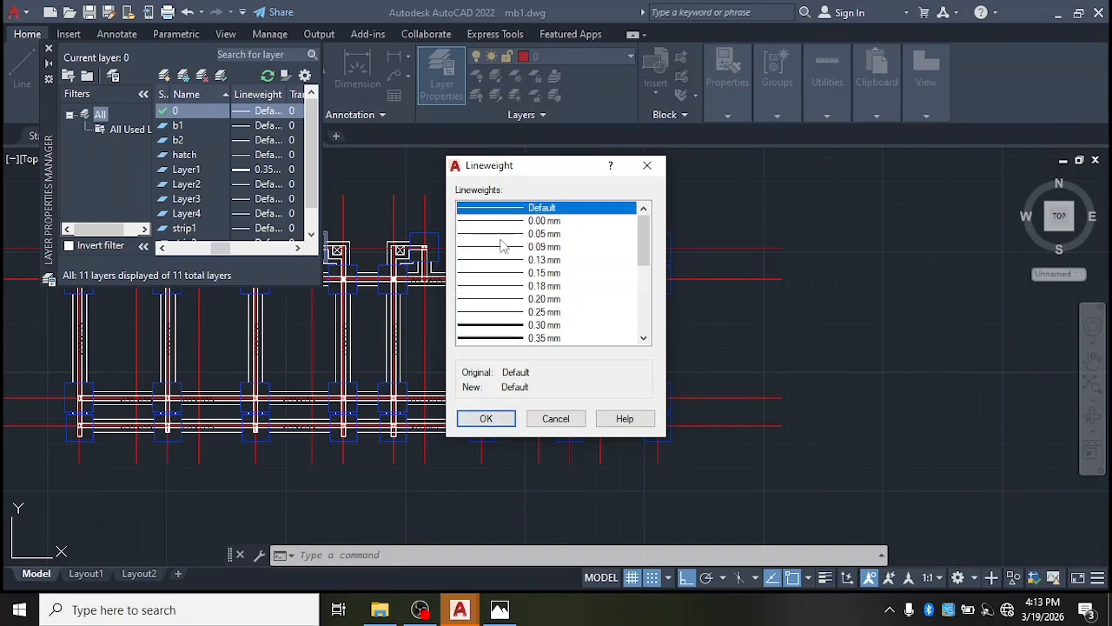
pyautogui.click(479, 421)
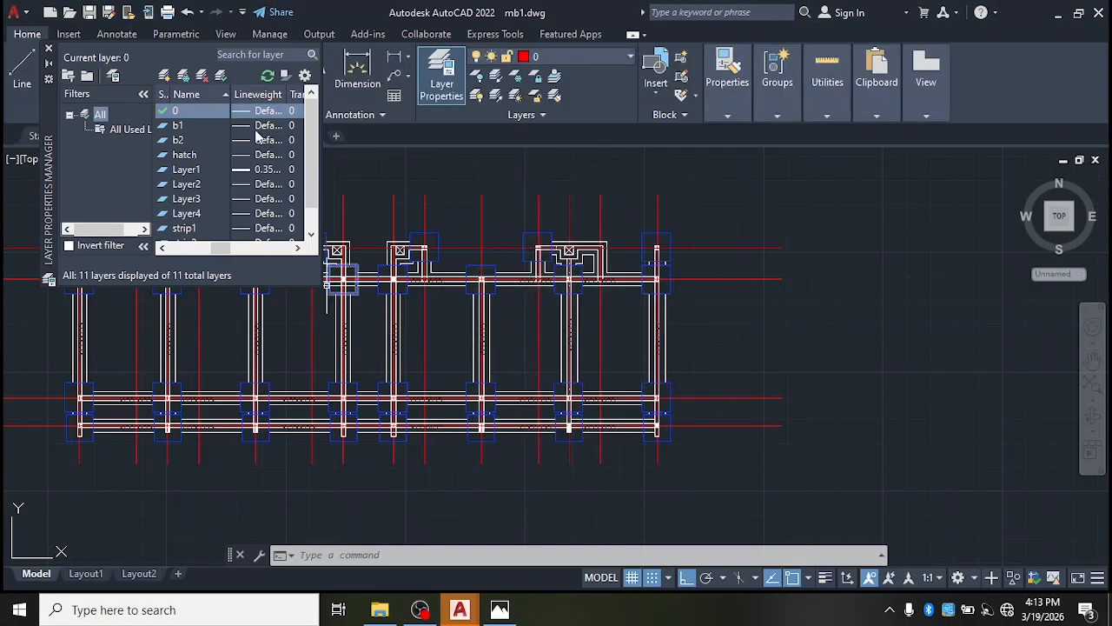
# - Set strip1 as the current layer
pyautogui.click(201, 156)
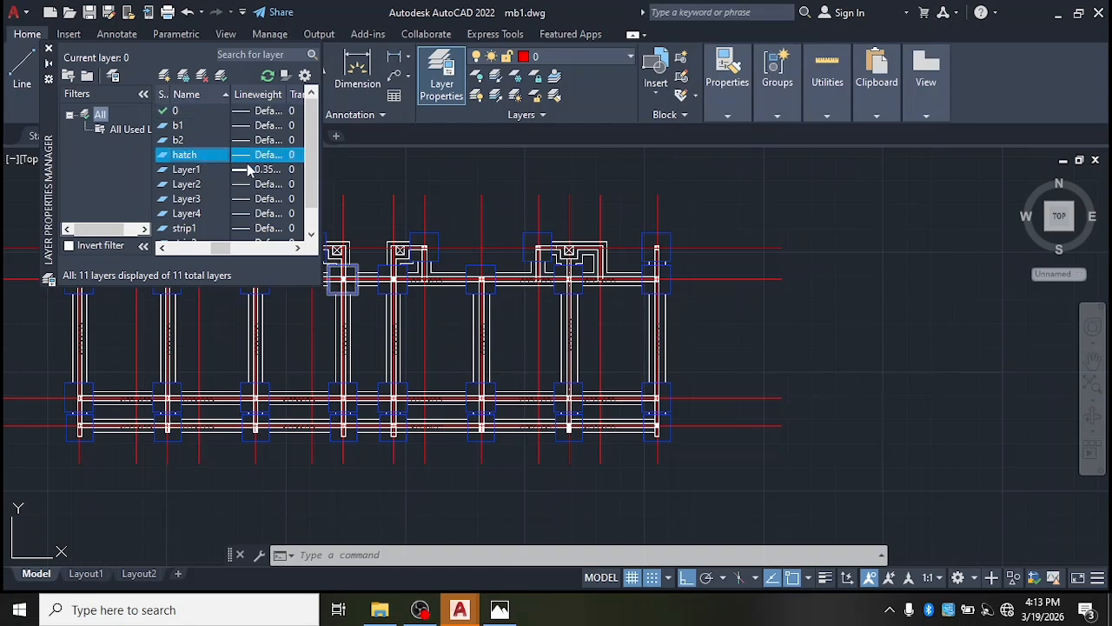
pyautogui.click(164, 249)
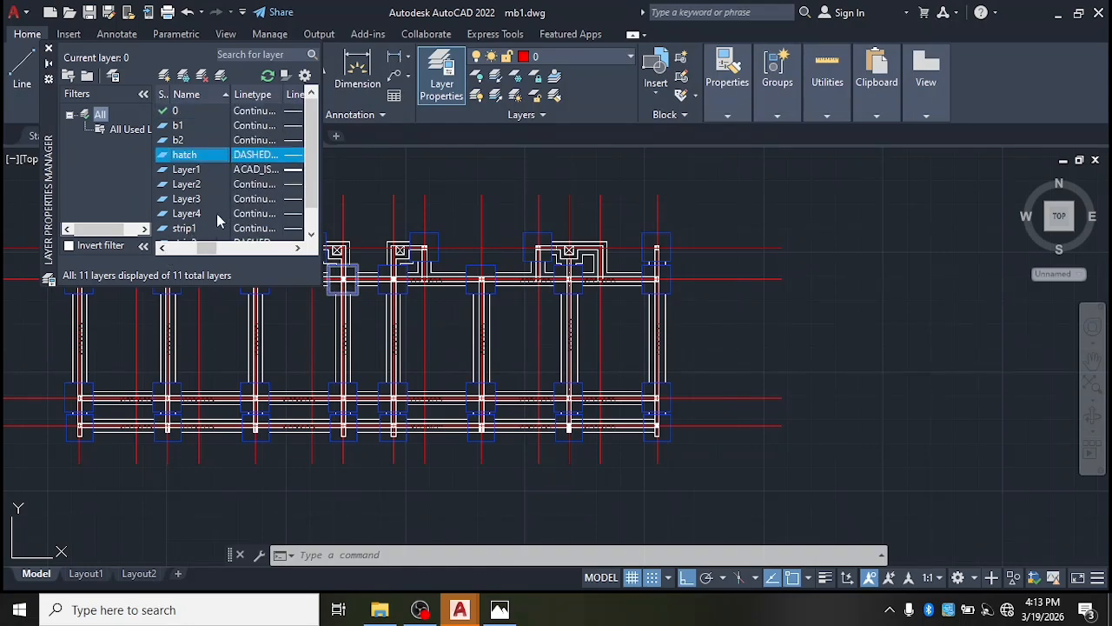
pyautogui.doubleClick(200, 228)
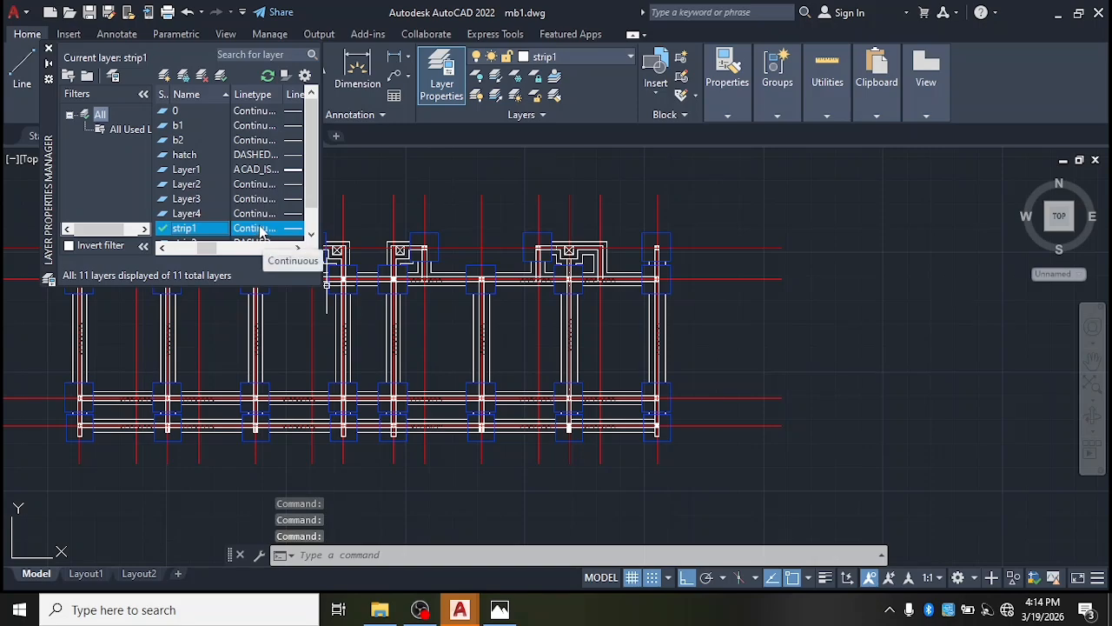
# - Review the lineweight, transparency and color settings of the strip1 layer, and close the layer manager
pyautogui.click(311, 235)
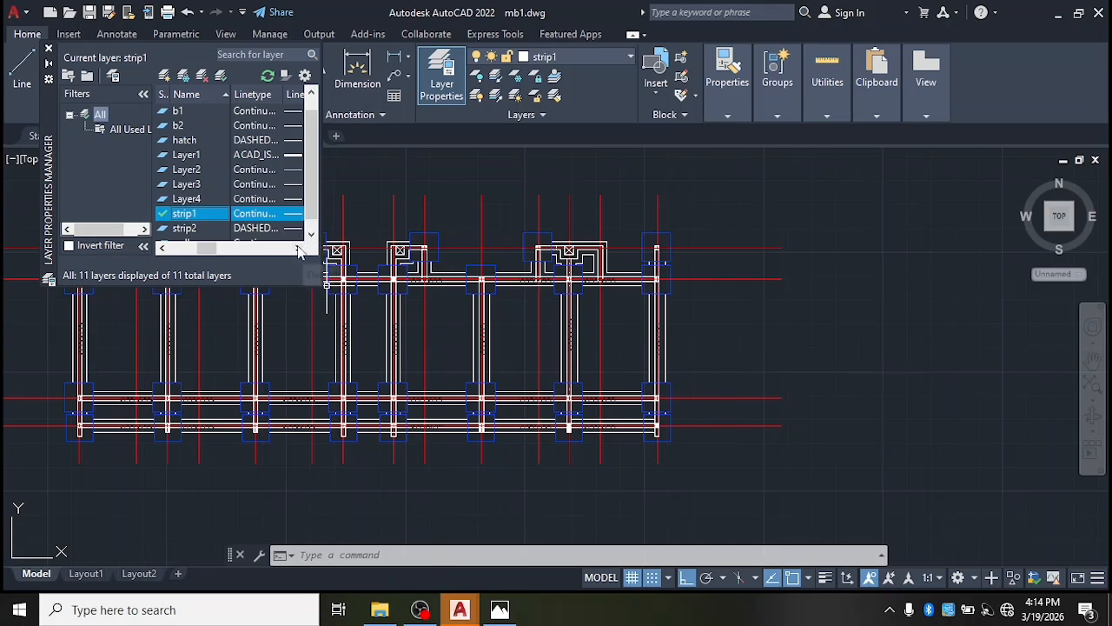
pyautogui.click(297, 248)
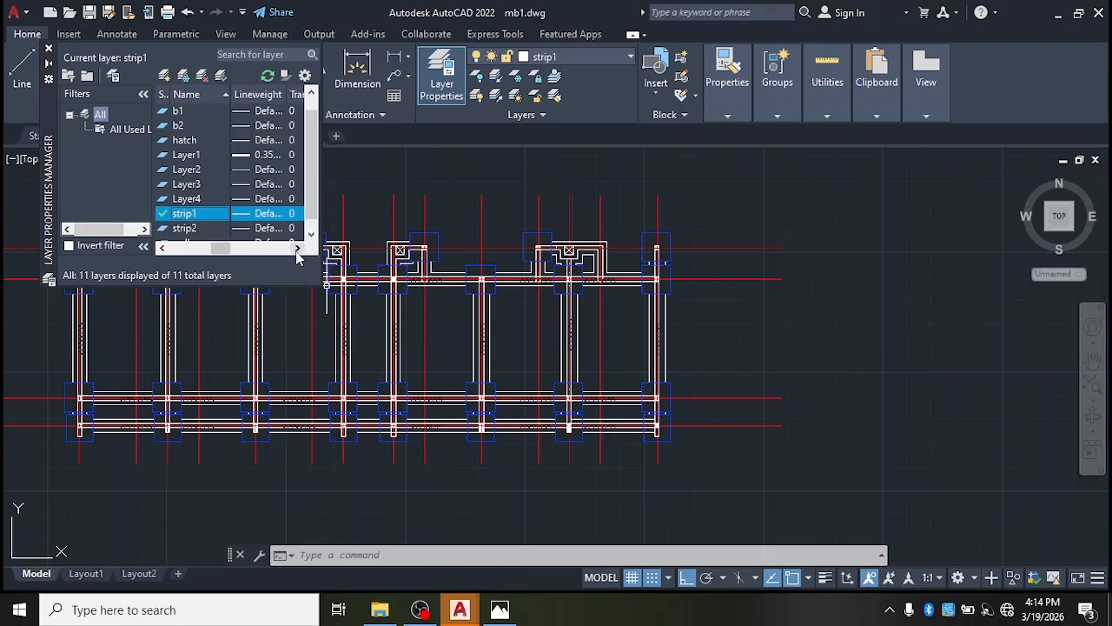
pyautogui.click(298, 249)
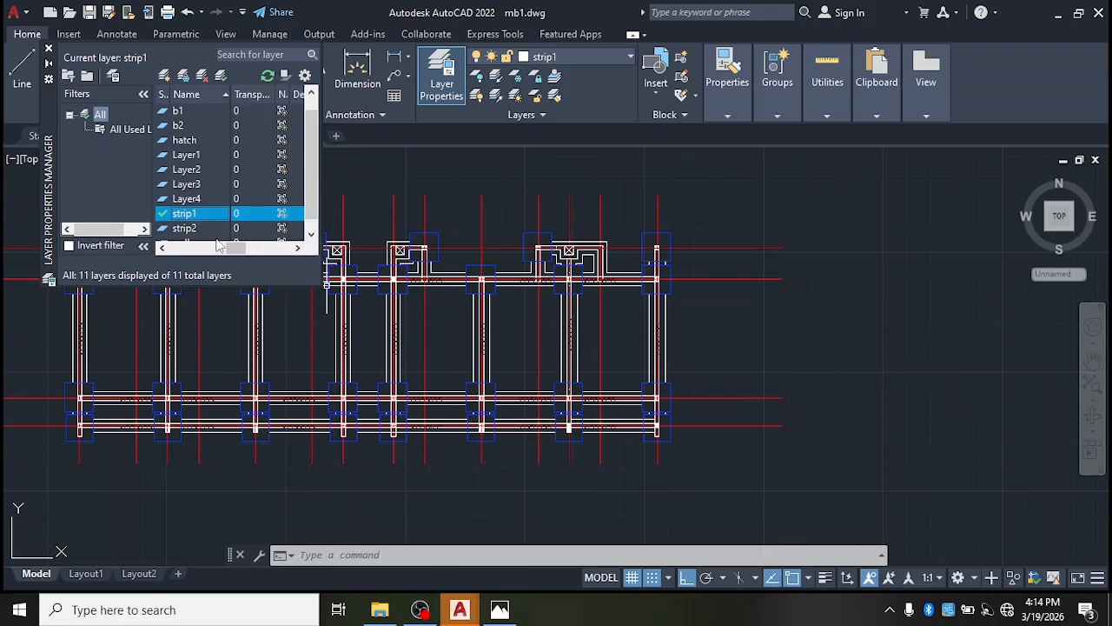
pyautogui.click(161, 249)
pyautogui.click(162, 249)
pyautogui.click(162, 249)
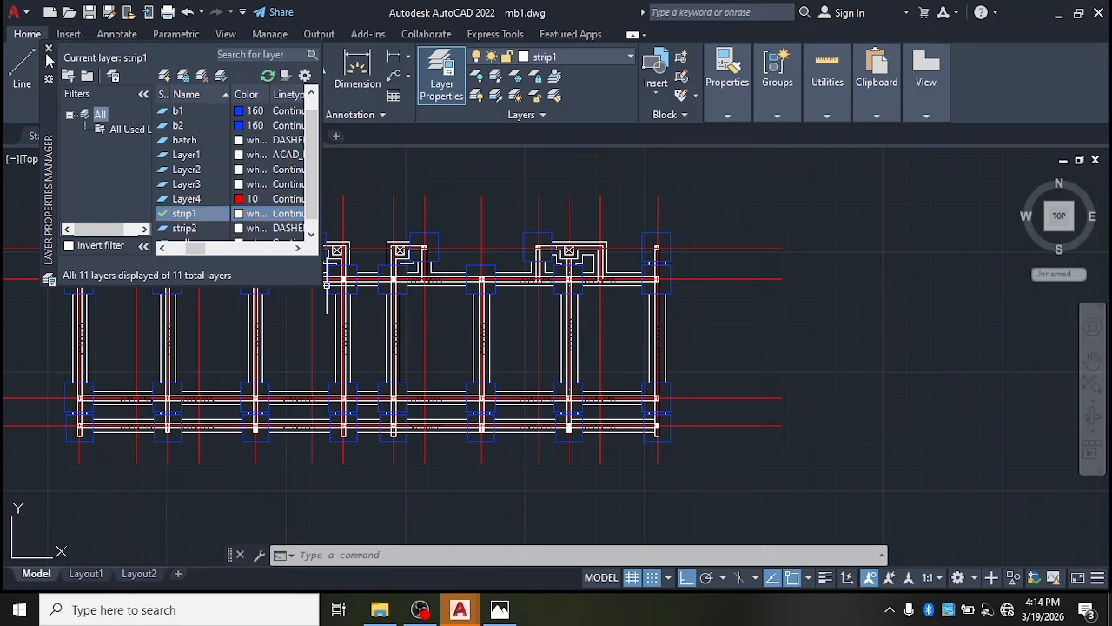
pyautogui.click(49, 49)
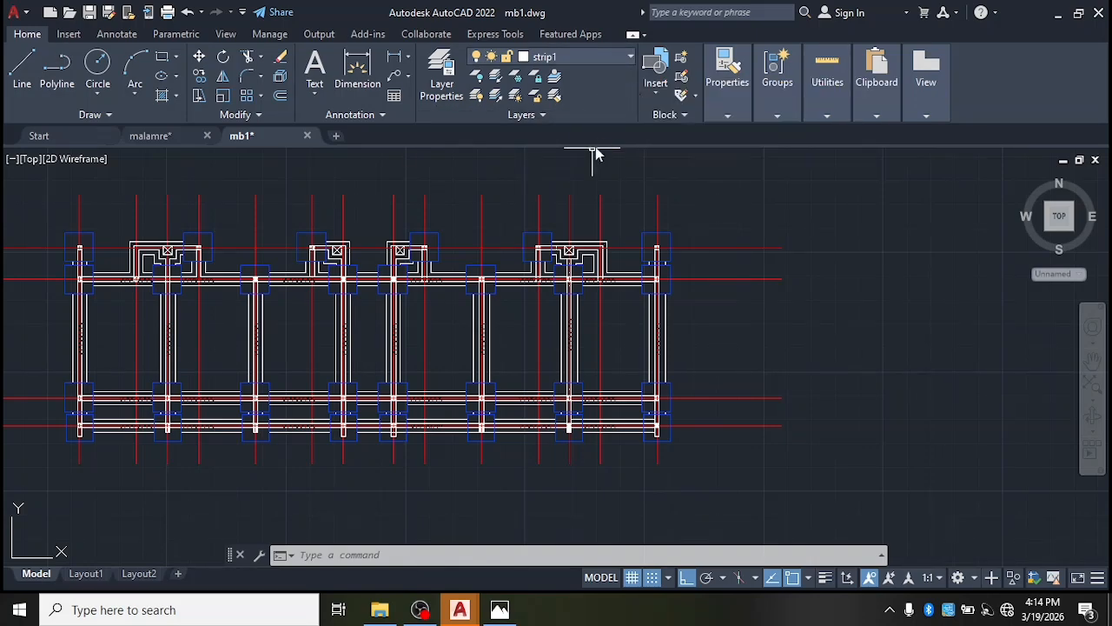
# - View the whole foundation plan and check the on/off controls in the list of layers
pyautogui.scroll(-2, 800, 285)
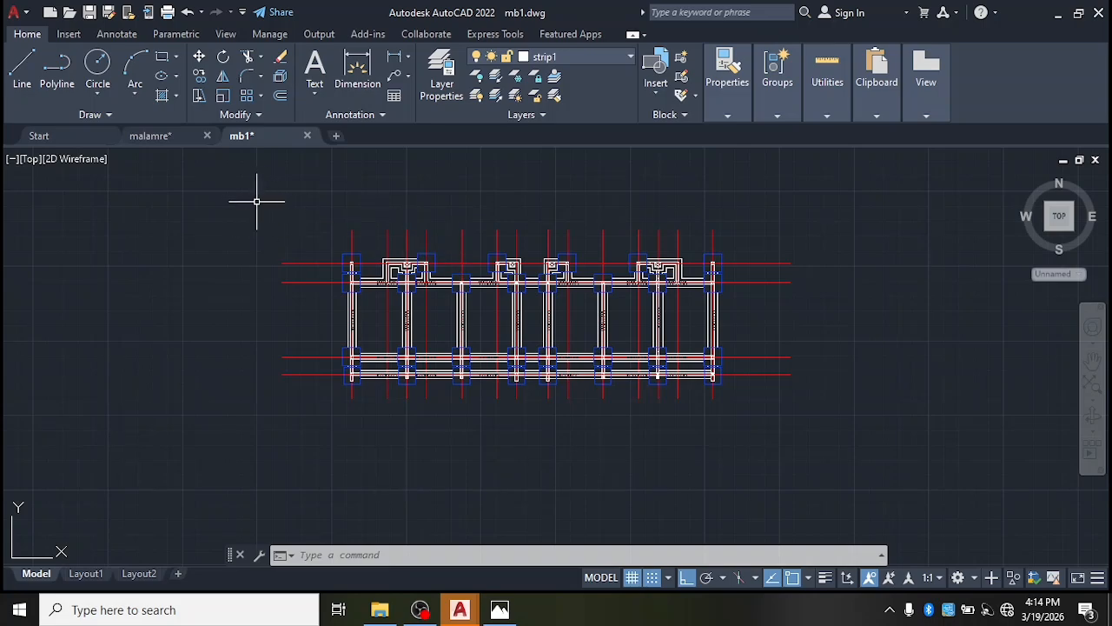
pyautogui.click(630, 57)
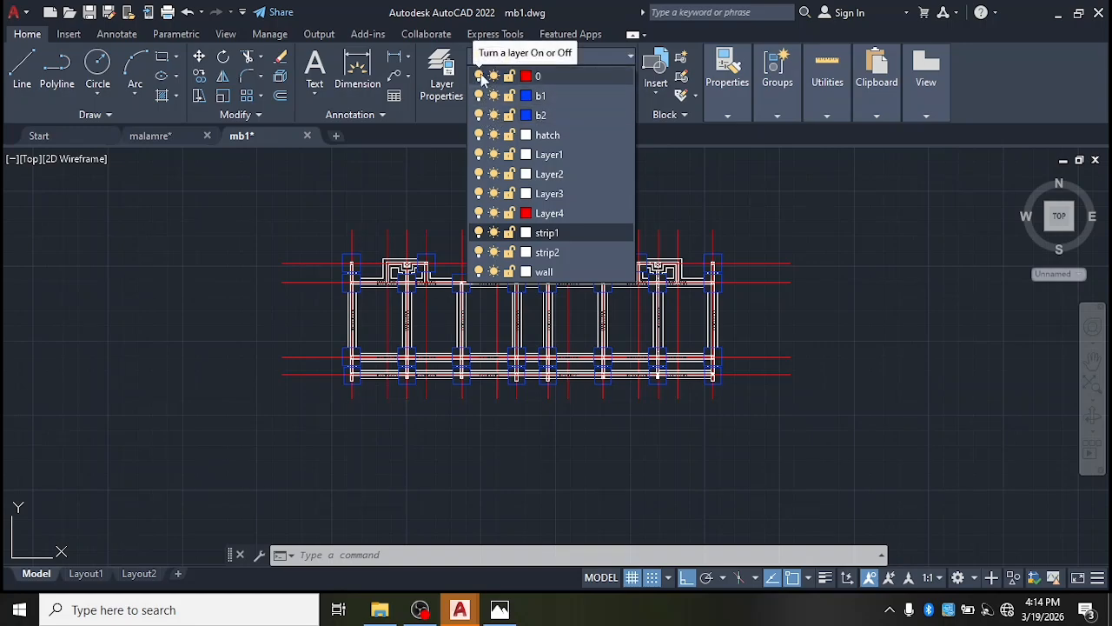
pyautogui.click(418, 171)
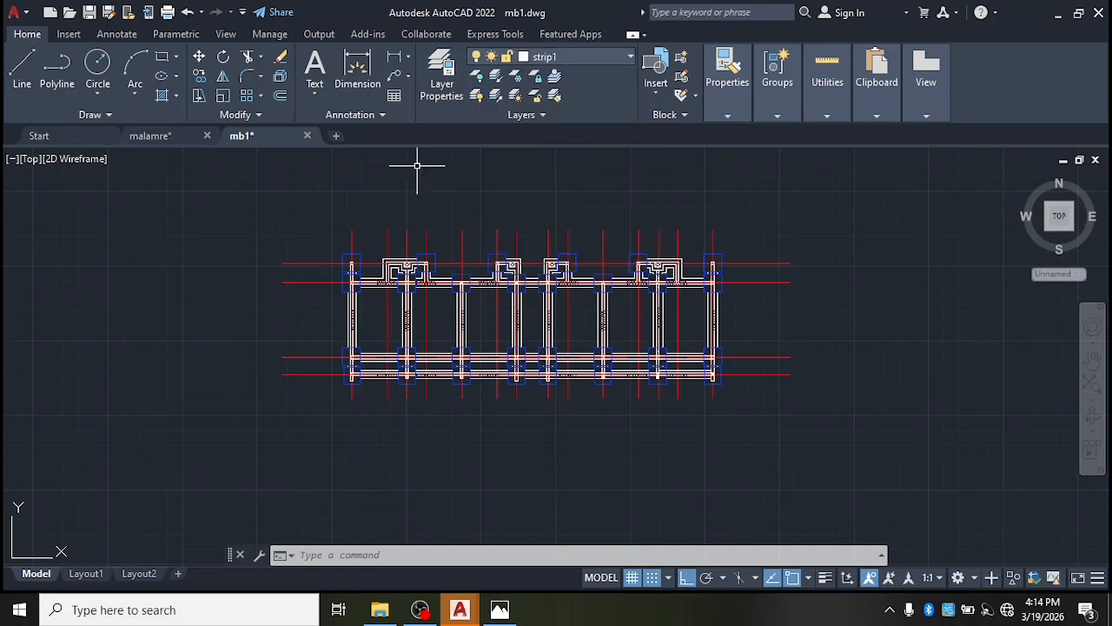
# - Reopen the layer manager to review the layers' color, linetype and lineweight settings, and close it
pyautogui.click(443, 88)
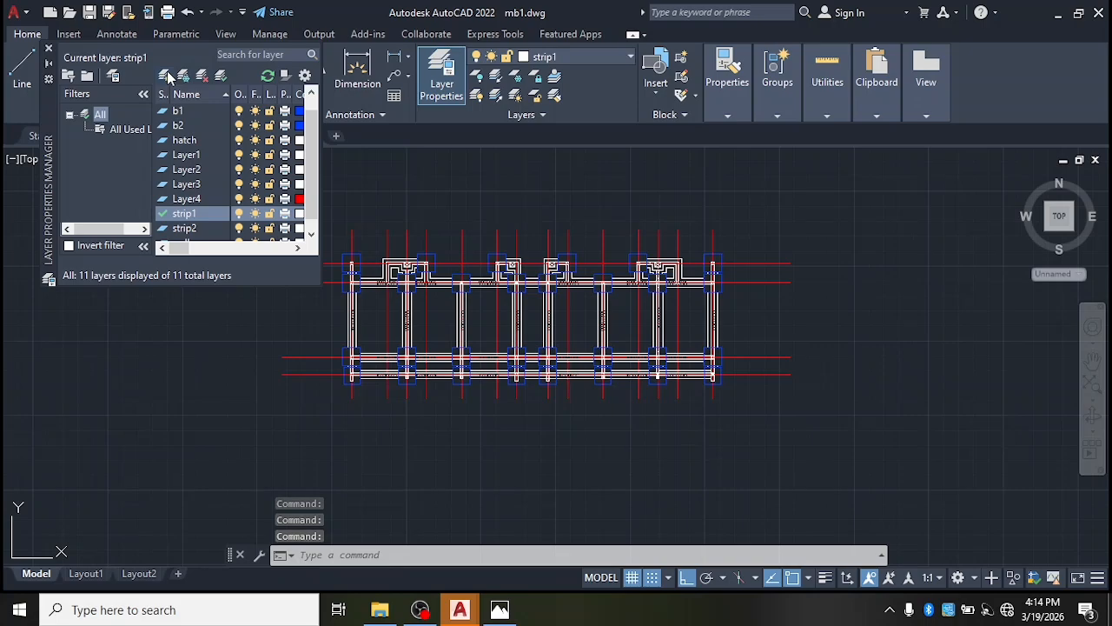
pyautogui.click(298, 249)
pyautogui.click(298, 249)
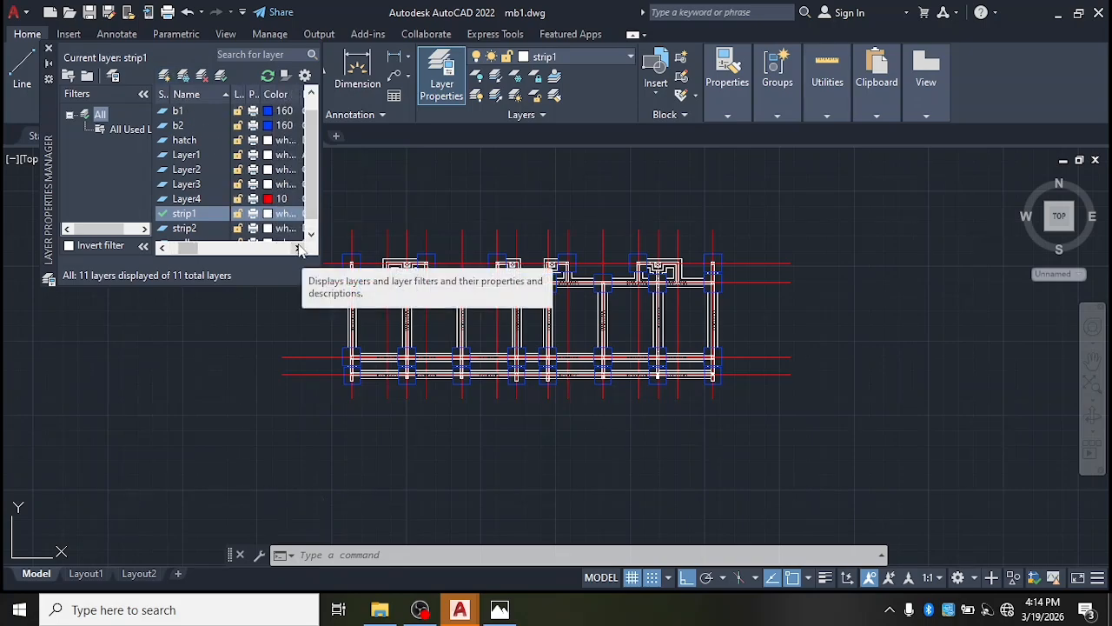
pyautogui.click(298, 249)
pyautogui.click(298, 250)
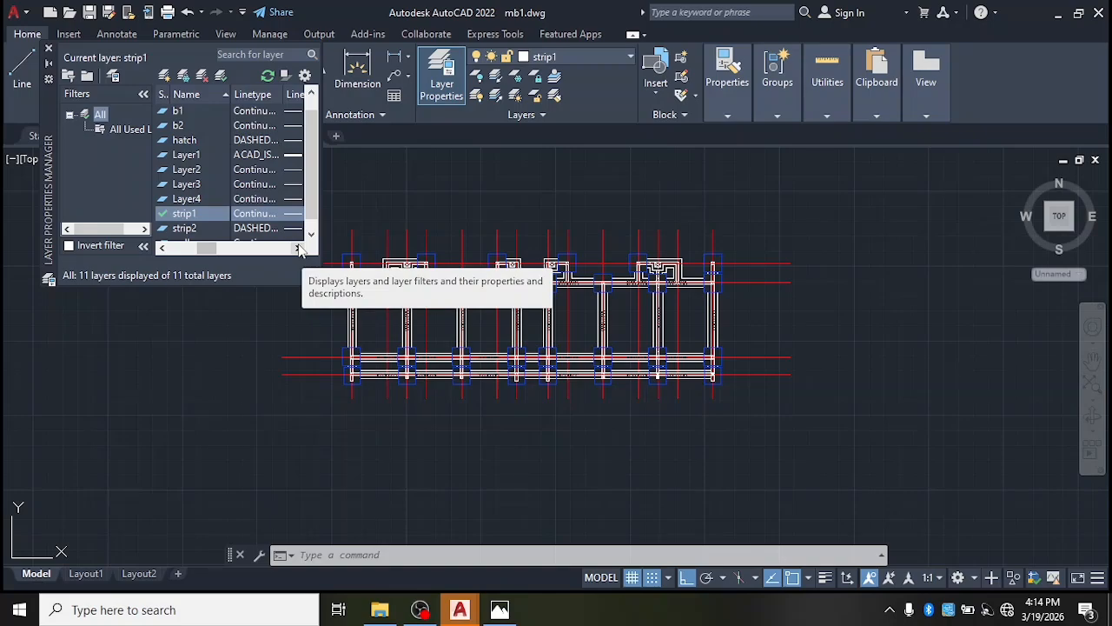
pyautogui.click(298, 249)
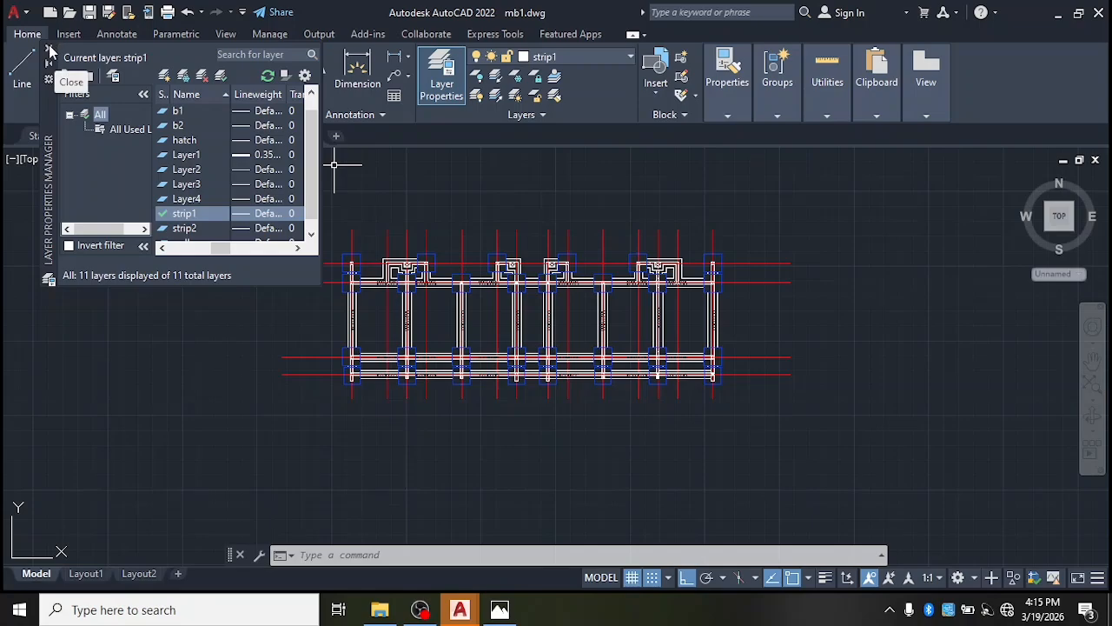
pyautogui.click(49, 48)
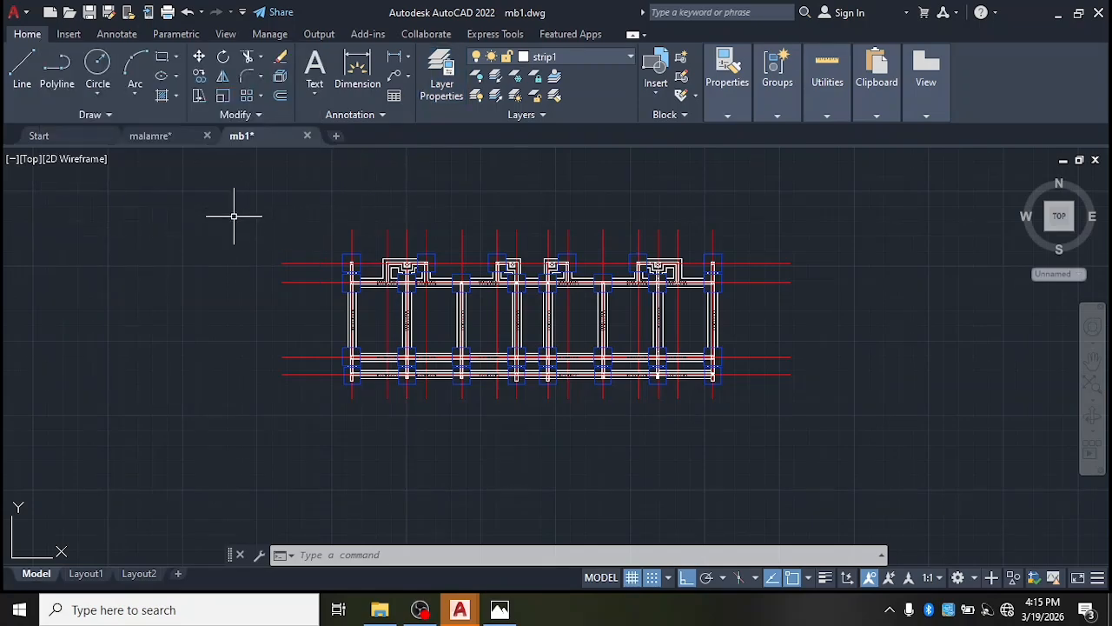